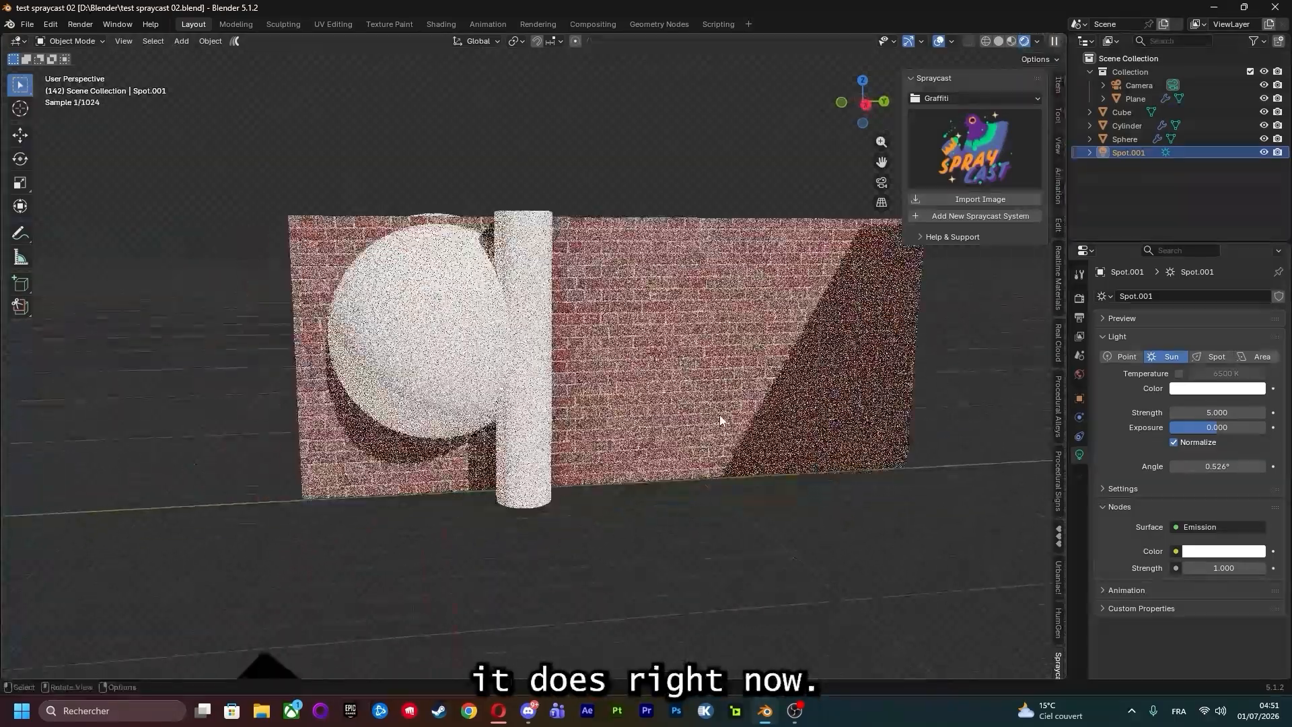
# Look over the brick wall scene and review the available Spraycast asset categories.
pyautogui.scroll(2, 720, 414)
pyautogui.scroll(-5, 717, 386)
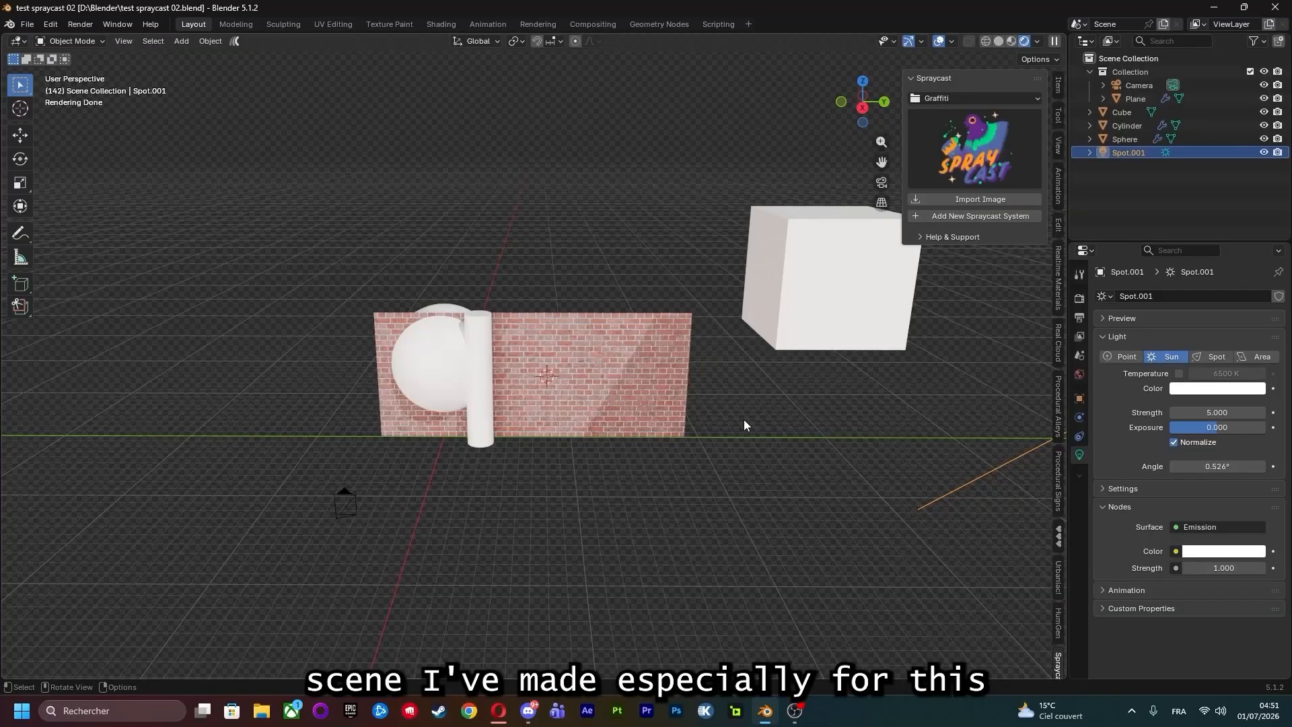
pyautogui.scroll(2, 675, 387)
pyautogui.moveTo(676, 386); pyautogui.dragTo(713, 382, button='middle')
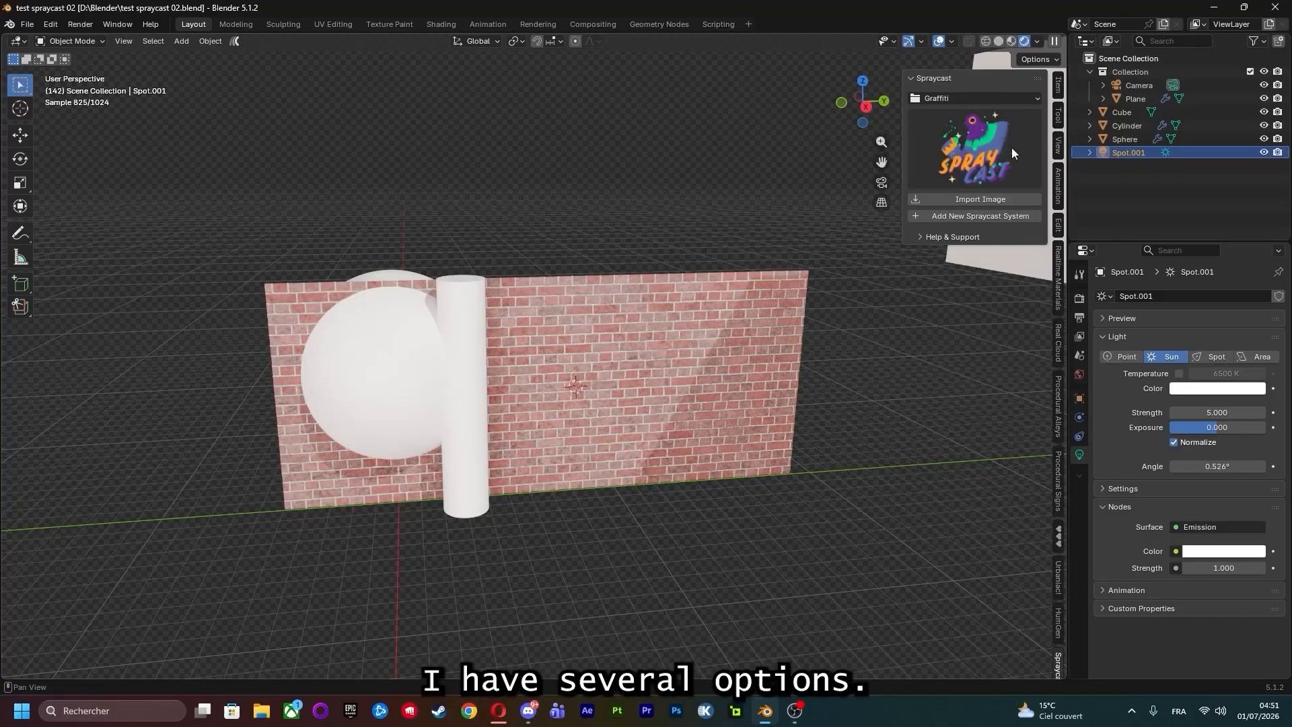
pyautogui.click(1003, 96)
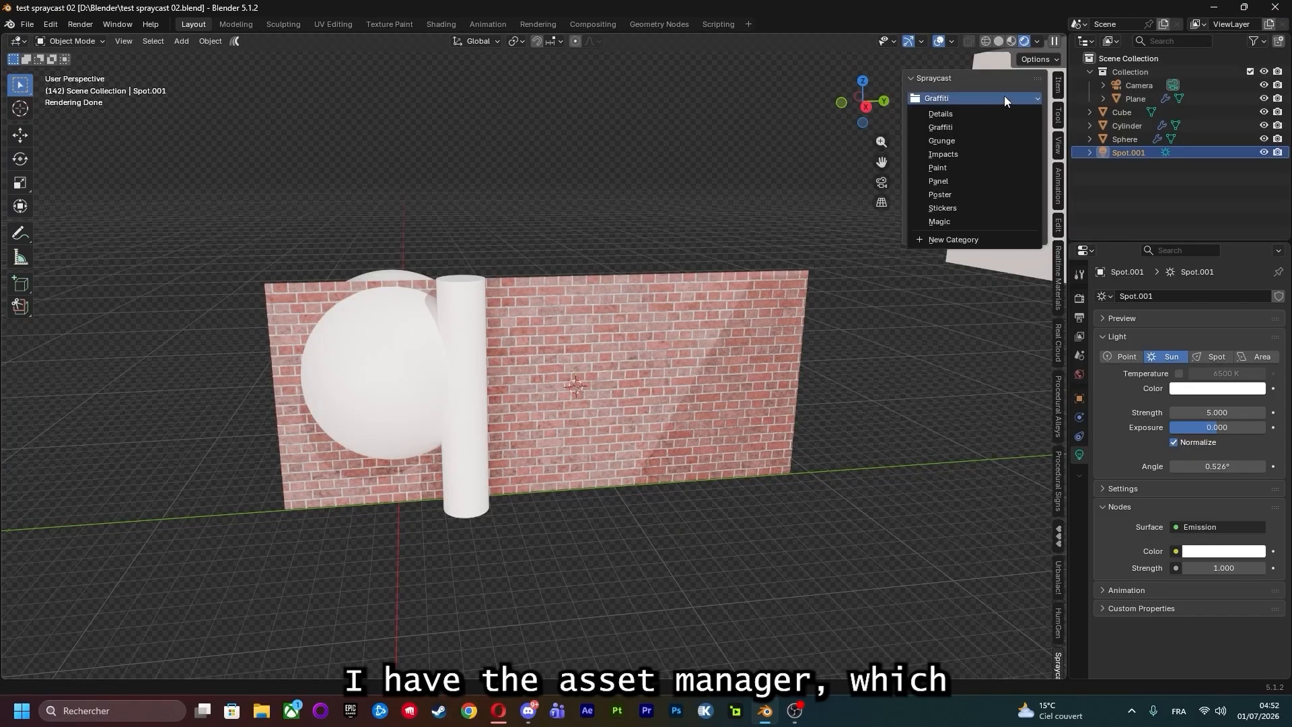
pyautogui.click(1004, 95)
pyautogui.click(1002, 99)
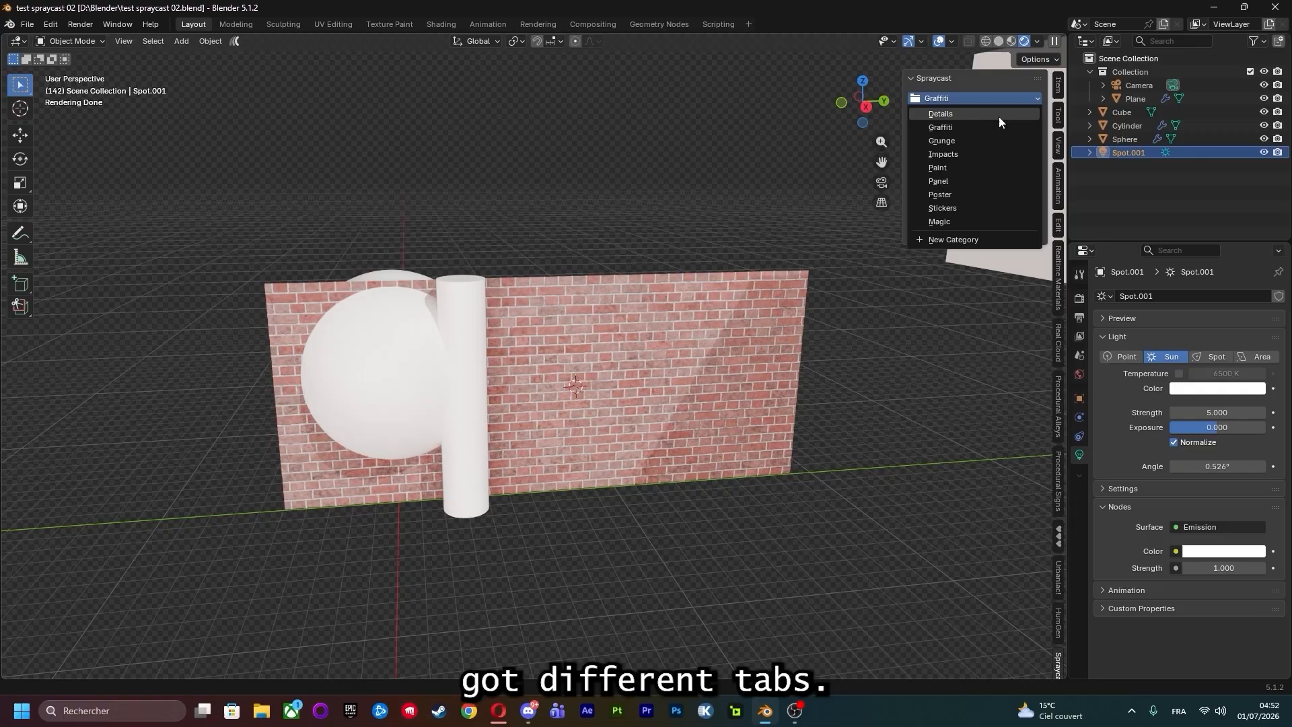
pyautogui.click(984, 95)
pyautogui.click(984, 98)
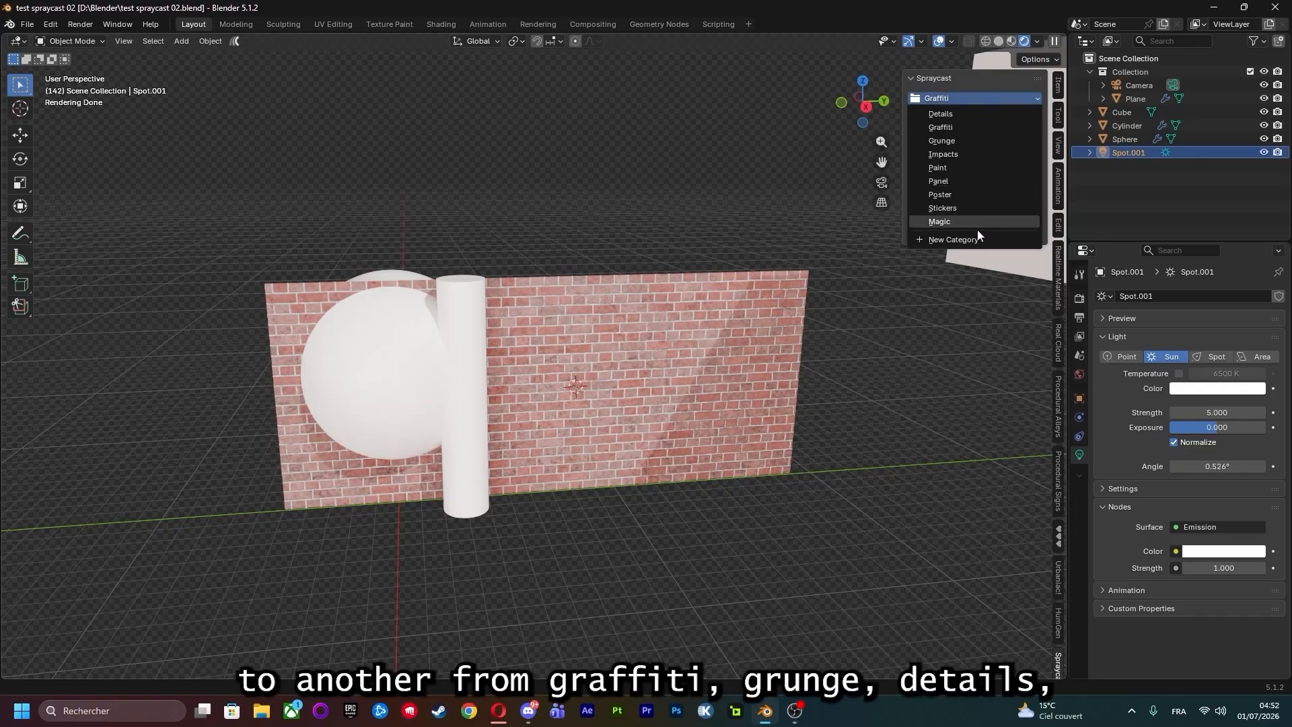
pyautogui.click(1002, 101)
pyautogui.click(995, 99)
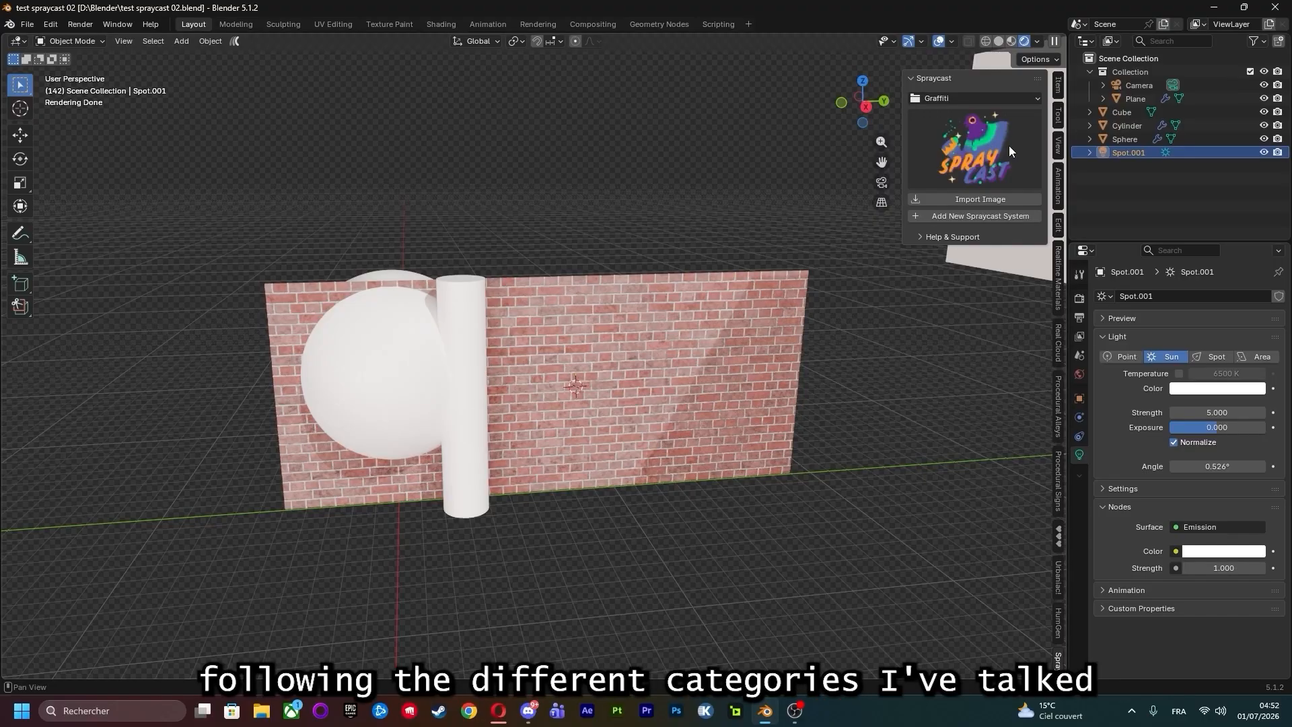
# Place the 3D cursor on the bare part of the brick wall and add a new Spraycast system there with the Spray Cast graffiti.
pyautogui.moveTo(875, 202); pyautogui.dragTo(549, 336, button='middle')
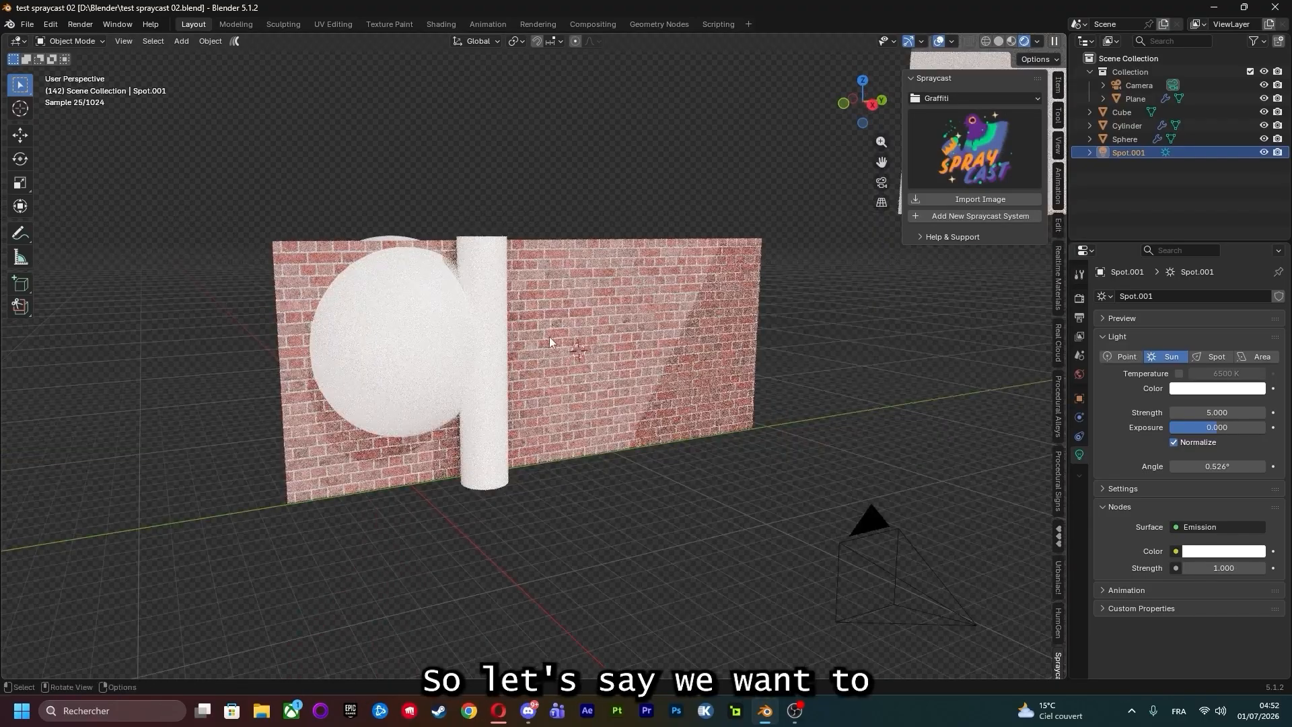
pyautogui.moveTo(683, 332); pyautogui.dragTo(485, 341, button='middle')
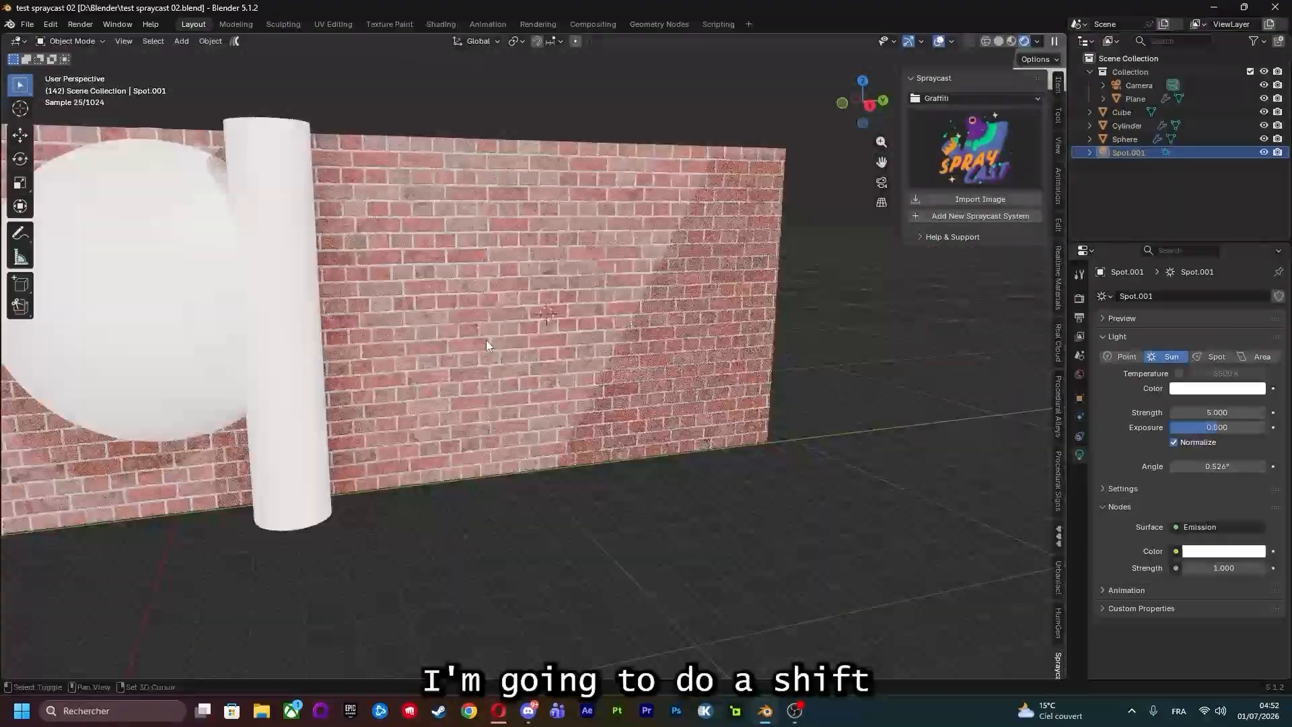
pyautogui.keyDown('shift'); pyautogui.rightClick(520, 313); pyautogui.keyUp('shift')
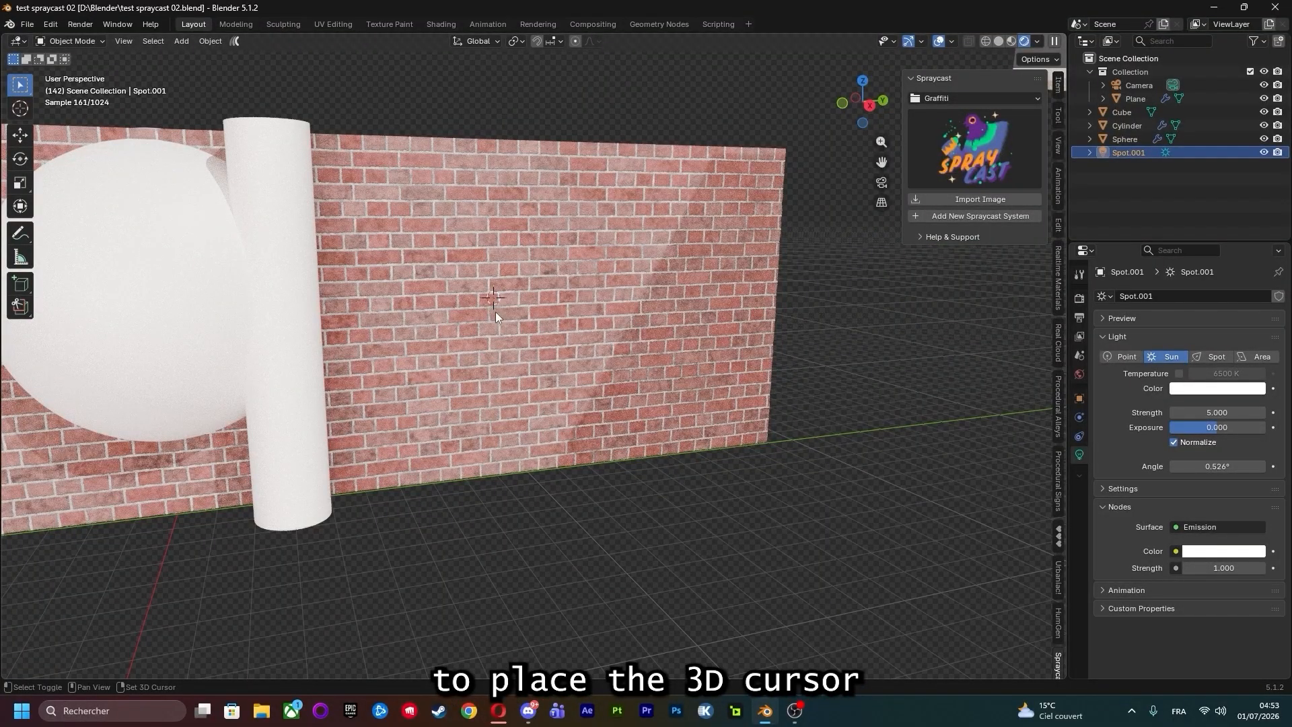
pyautogui.keyDown('shift'); pyautogui.rightClick(566, 336); pyautogui.keyUp('shift')
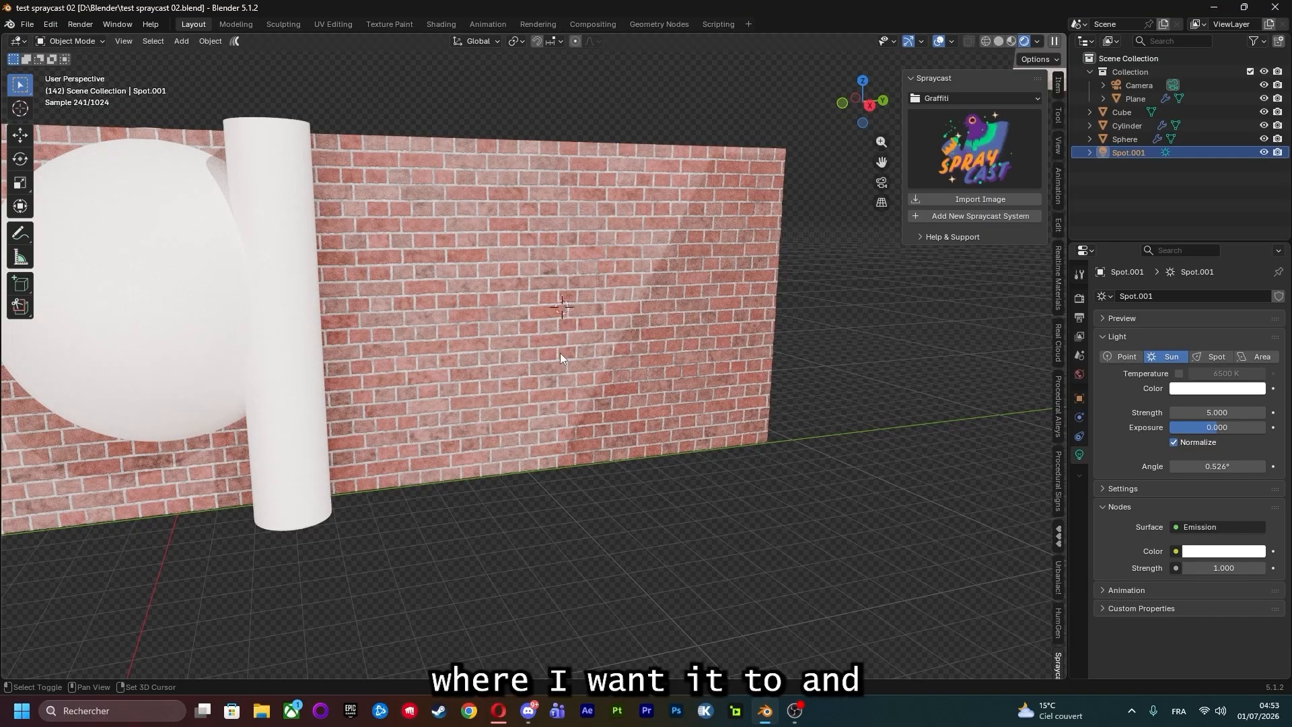
pyautogui.moveTo(560, 353); pyautogui.dragTo(592, 339, button='middle')
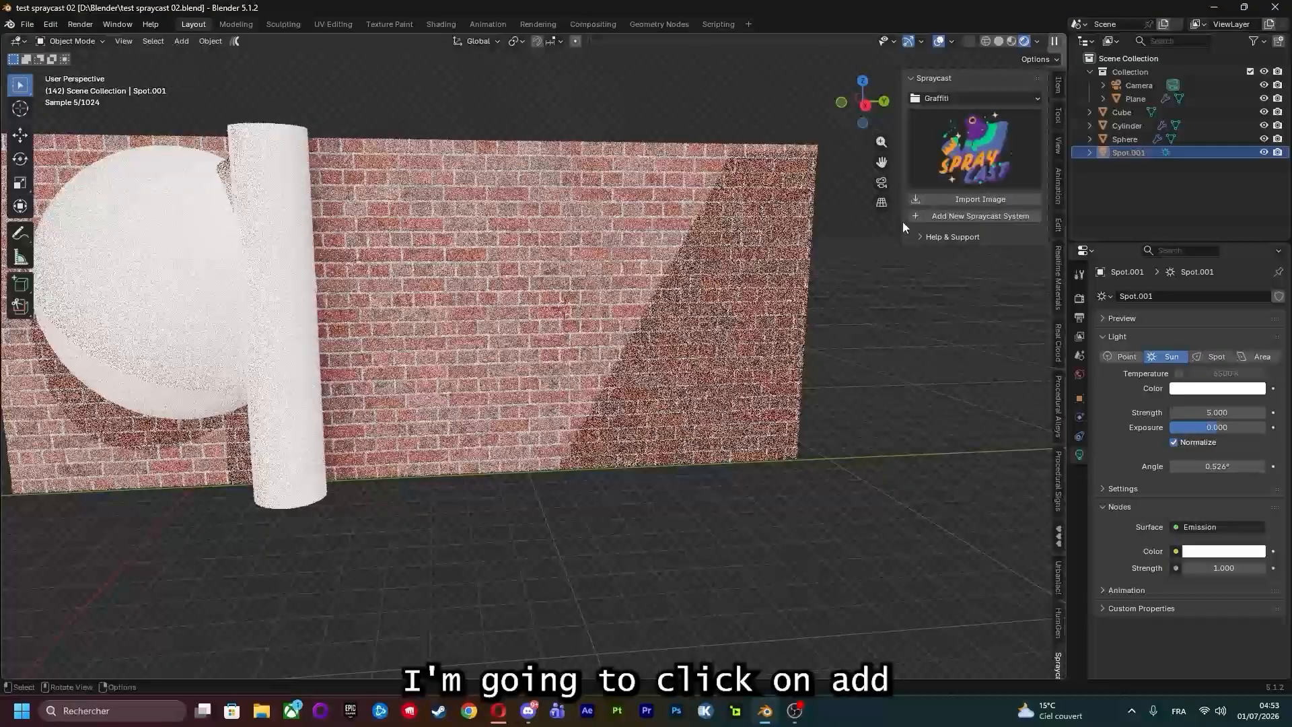
pyautogui.click(994, 216)
# Examine the cone empty, the projection plane and the projected graffiti on the wall from several angles.
pyautogui.moveTo(697, 342); pyautogui.dragTo(720, 316, button='middle')
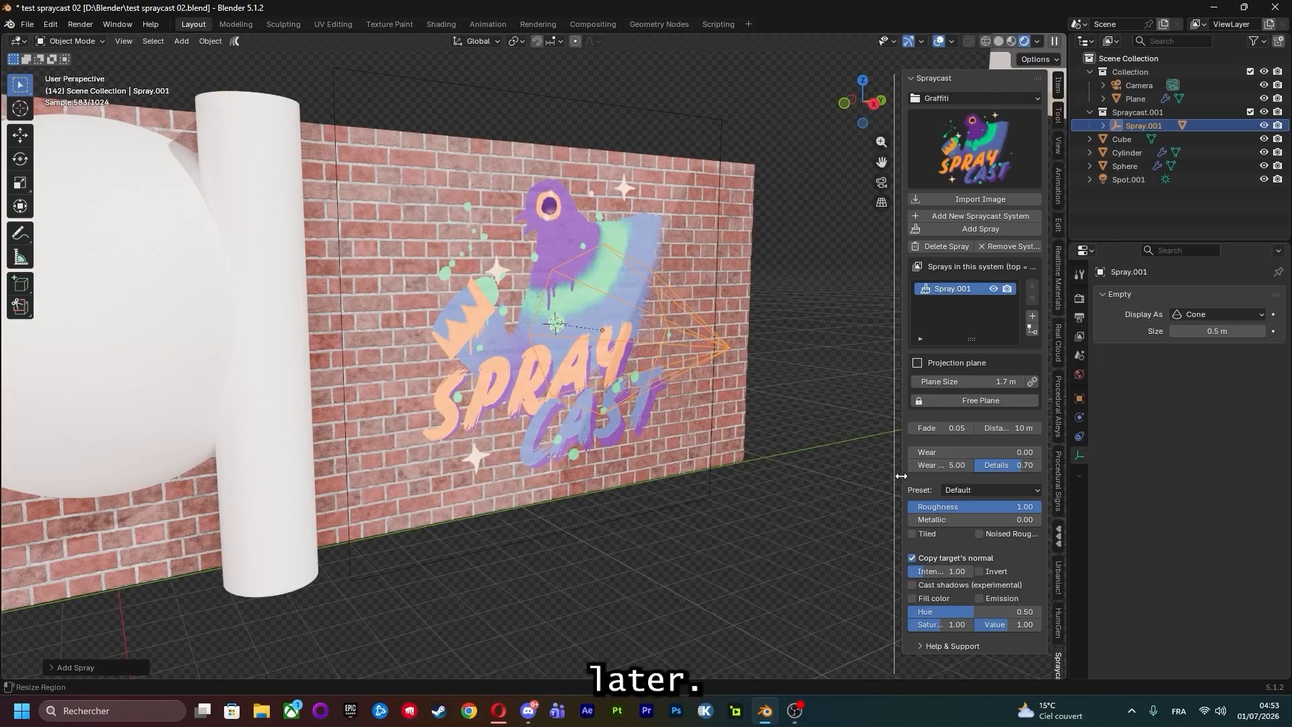
pyautogui.moveTo(875, 464); pyautogui.dragTo(703, 361, button='middle')
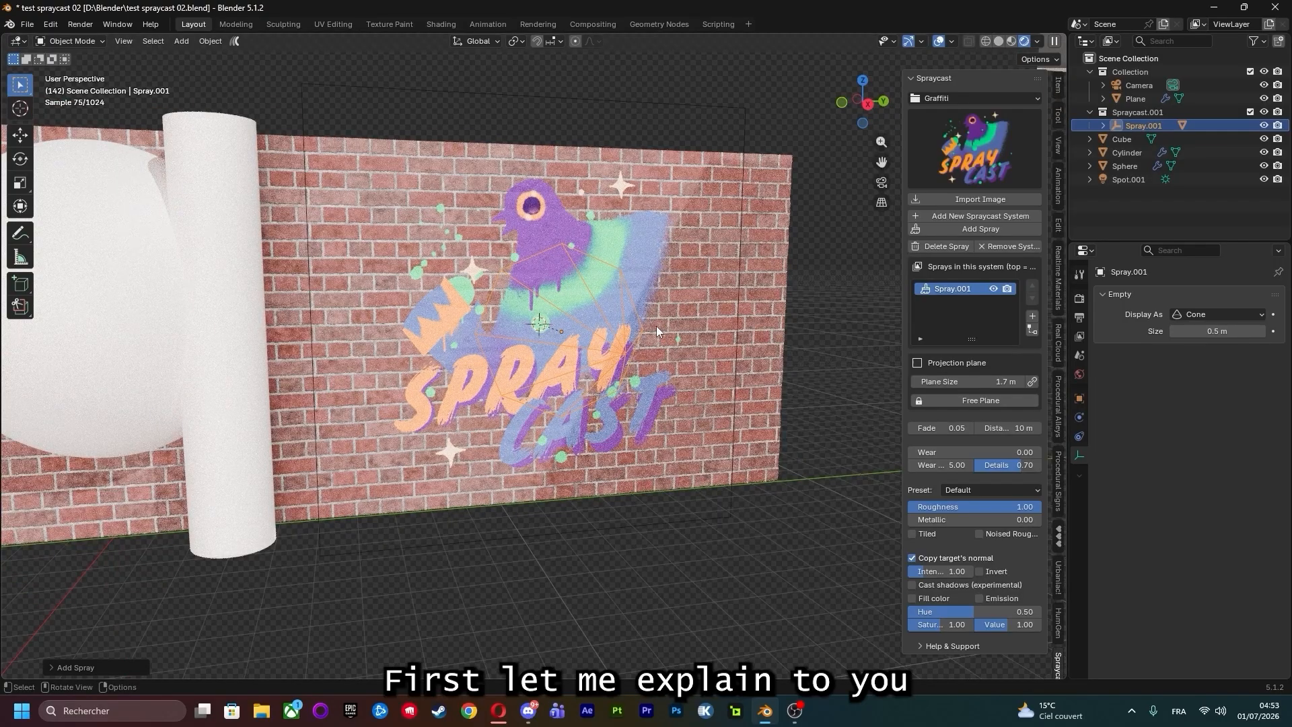
pyautogui.moveTo(656, 325)
pyautogui.mouseDown(button='middle')
pyautogui.moveTo(555, 357)
pyautogui.moveTo(572, 165)
pyautogui.mouseUp(button='middle')
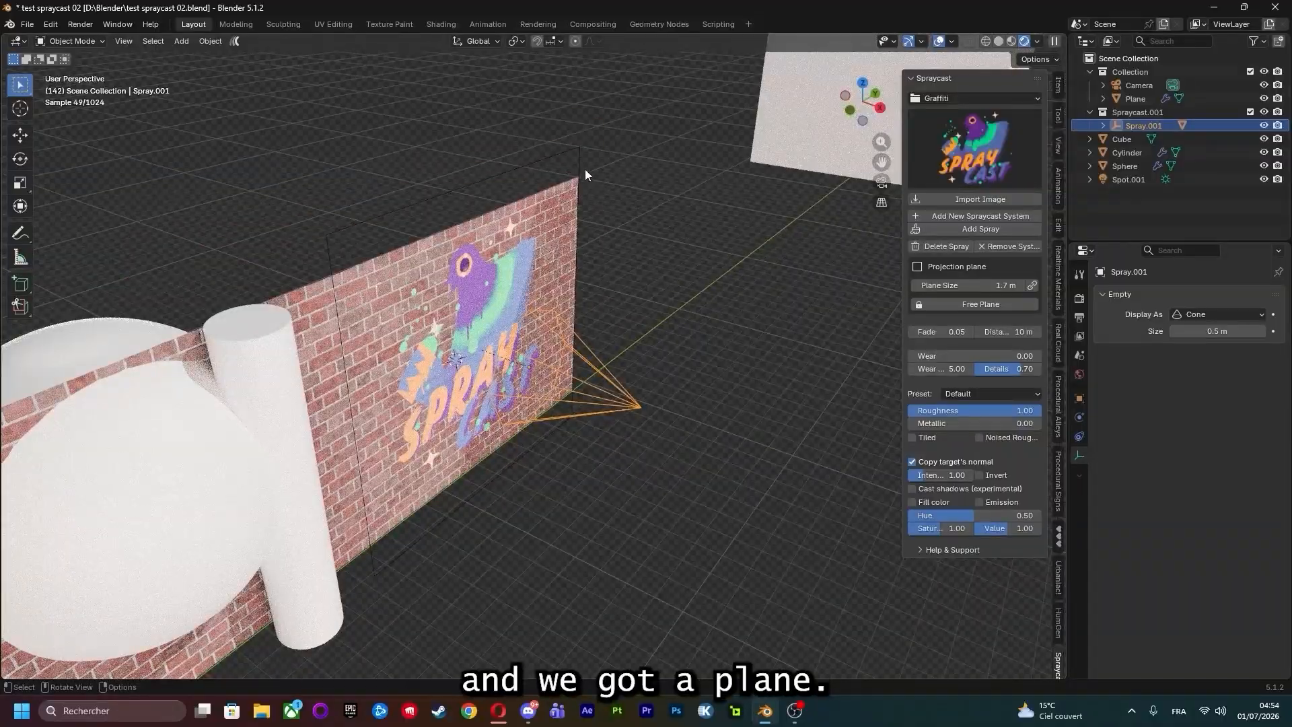
pyautogui.moveTo(610, 334); pyautogui.dragTo(574, 345, button='middle')
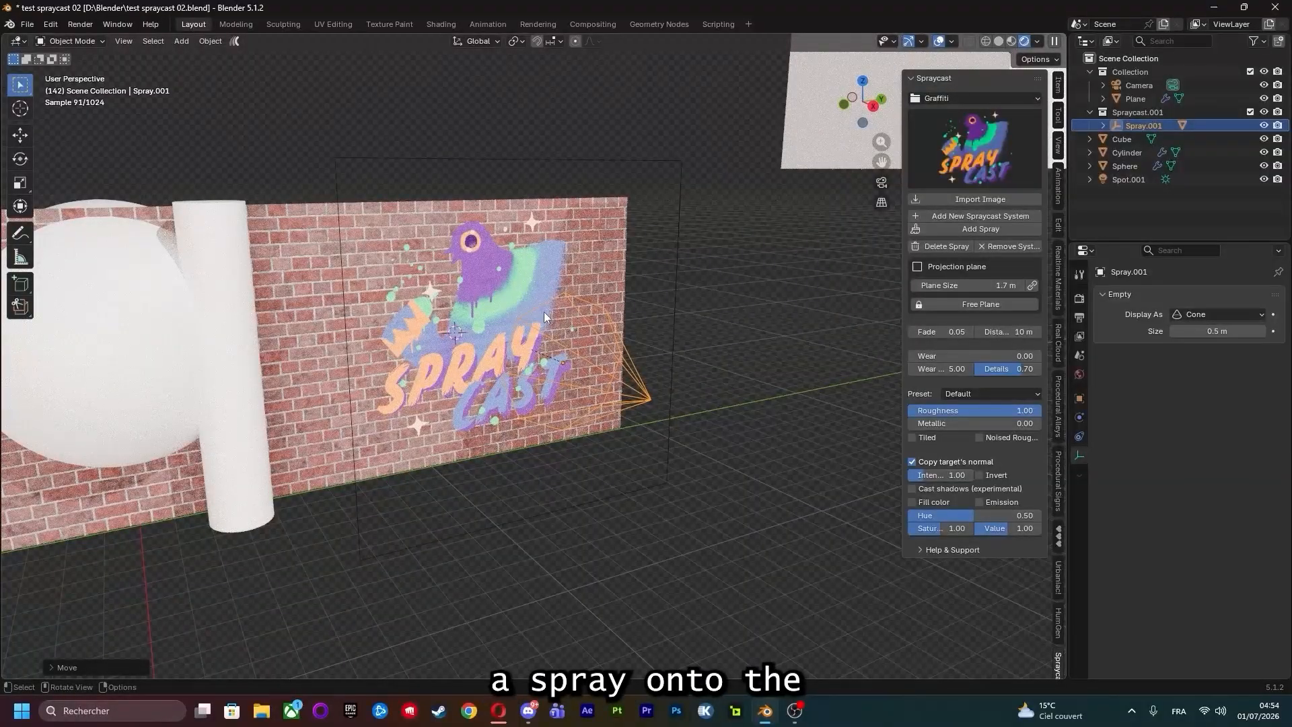
pyautogui.keyDown('shift'); pyautogui.moveTo(510, 288); pyautogui.dragTo(616, 171, button='middle'); pyautogui.keyUp('shift')
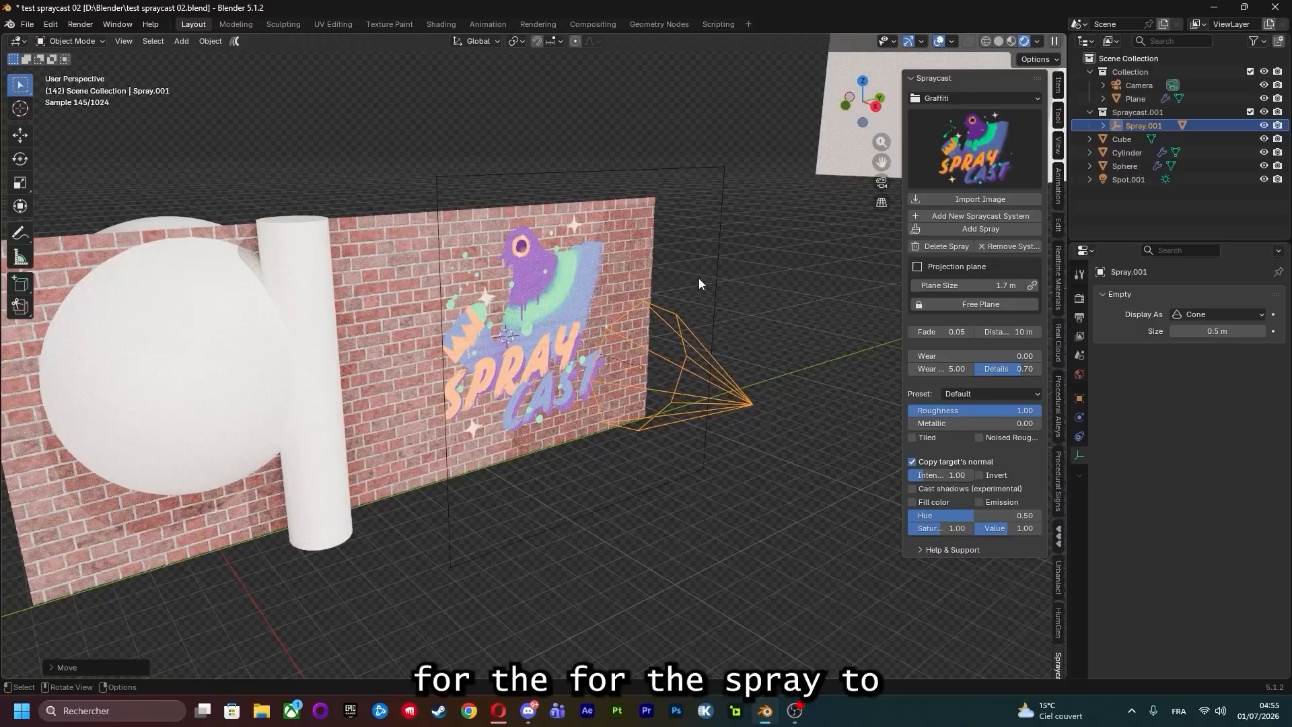
pyautogui.scroll(2, 699, 278)
pyautogui.scroll(-4, 602, 289)
pyautogui.moveTo(606, 292)
pyautogui.mouseDown(button='middle')
pyautogui.moveTo(681, 282)
pyautogui.moveTo(592, 292)
pyautogui.moveTo(613, 292)
pyautogui.mouseUp(button='middle')
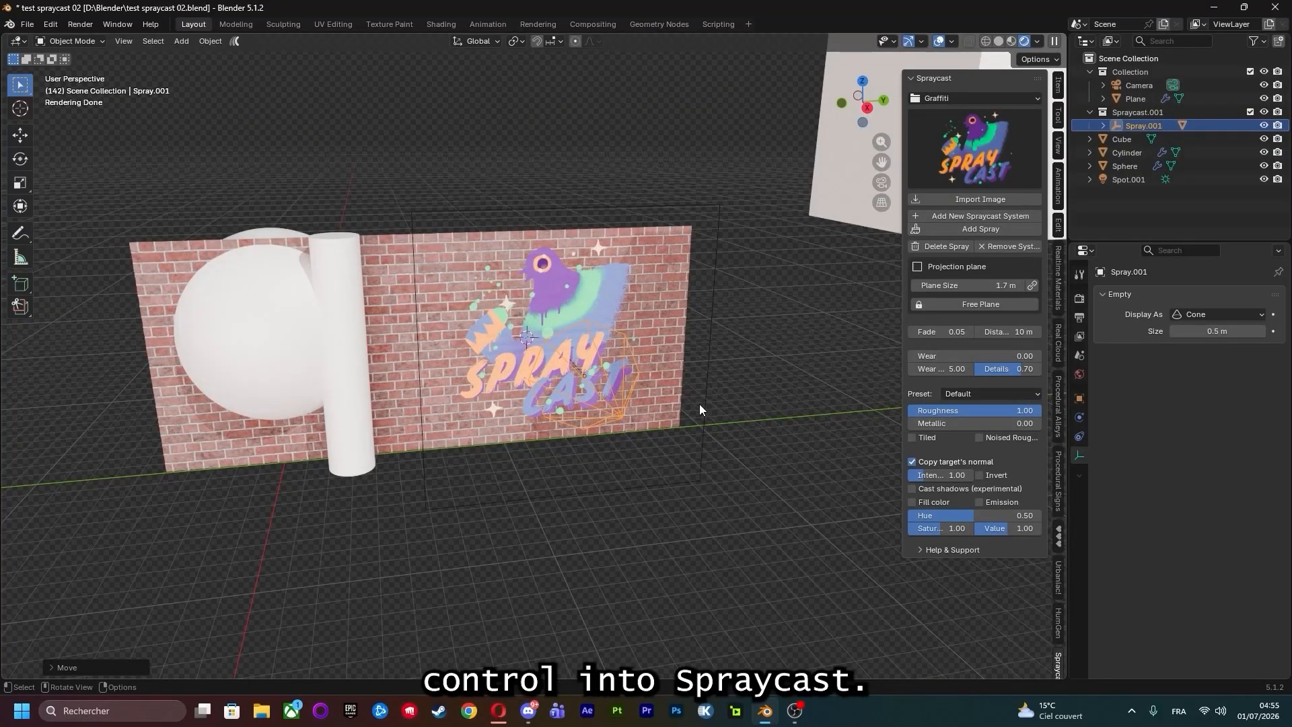
pyautogui.scroll(2, 700, 411)
pyautogui.moveTo(666, 374)
pyautogui.mouseDown(button='middle')
pyautogui.moveTo(692, 372)
pyautogui.moveTo(671, 375)
pyautogui.mouseUp(button='middle')
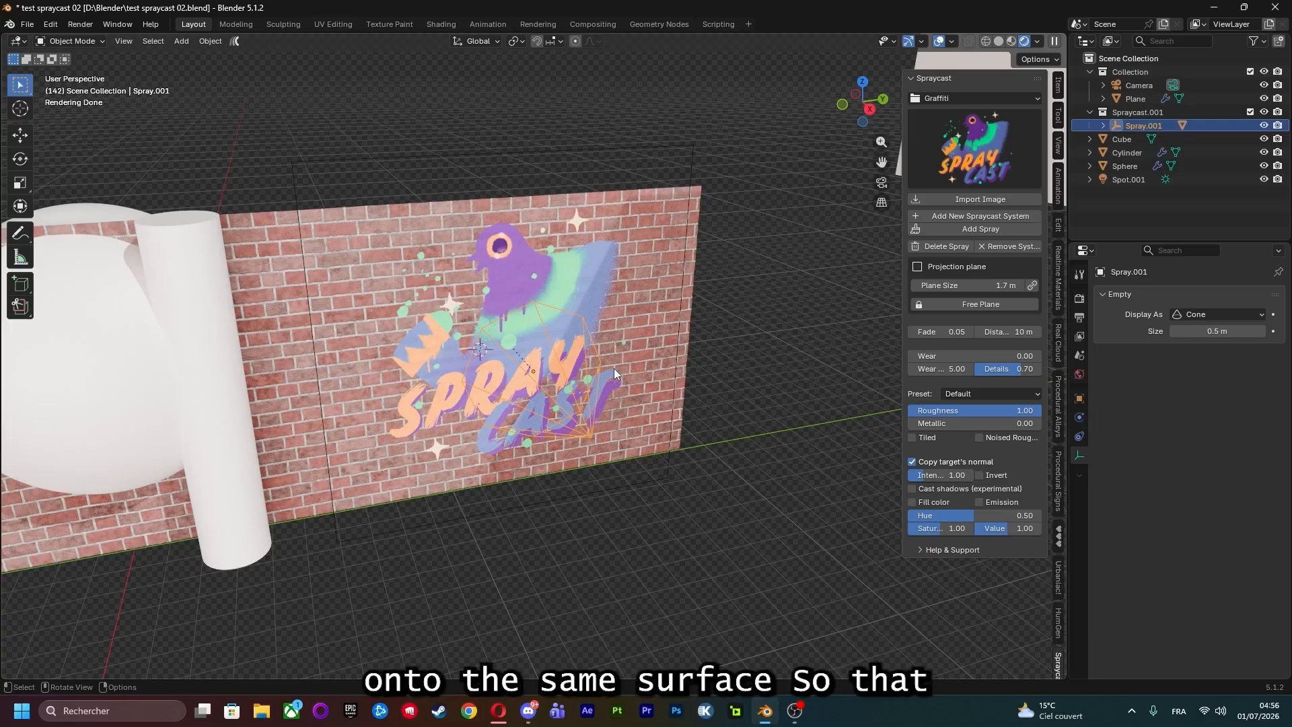
pyautogui.moveTo(614, 369); pyautogui.dragTo(722, 288, button='middle')
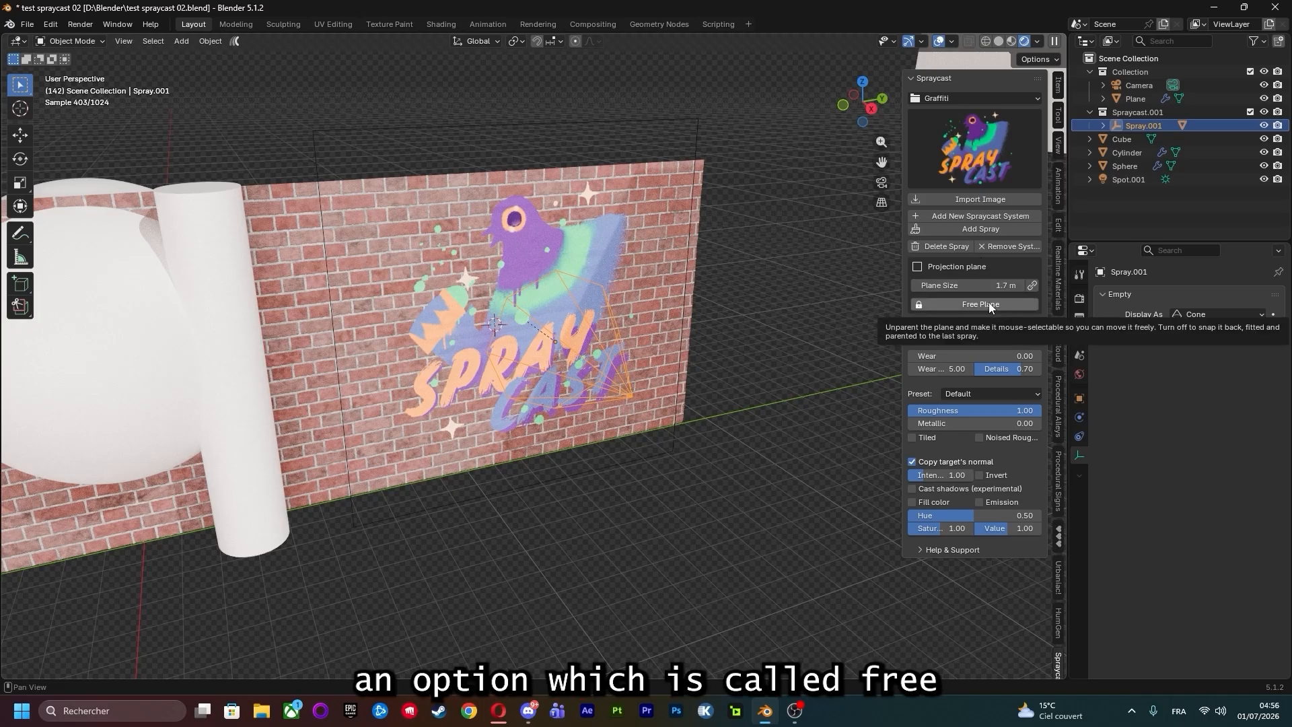
# Enable Free Plane and move the spray empty away from the wall along the global X axis.
pyautogui.click(1008, 306)
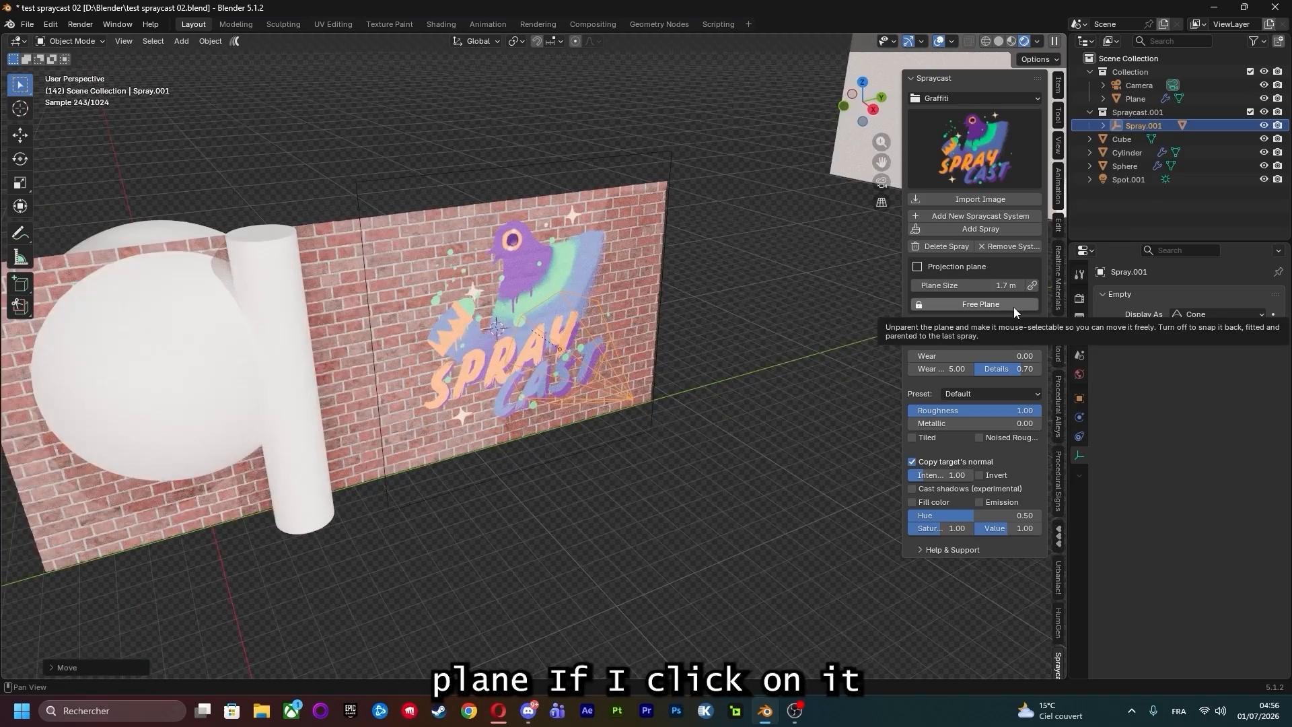
pyautogui.press('g')
pyautogui.press('x')
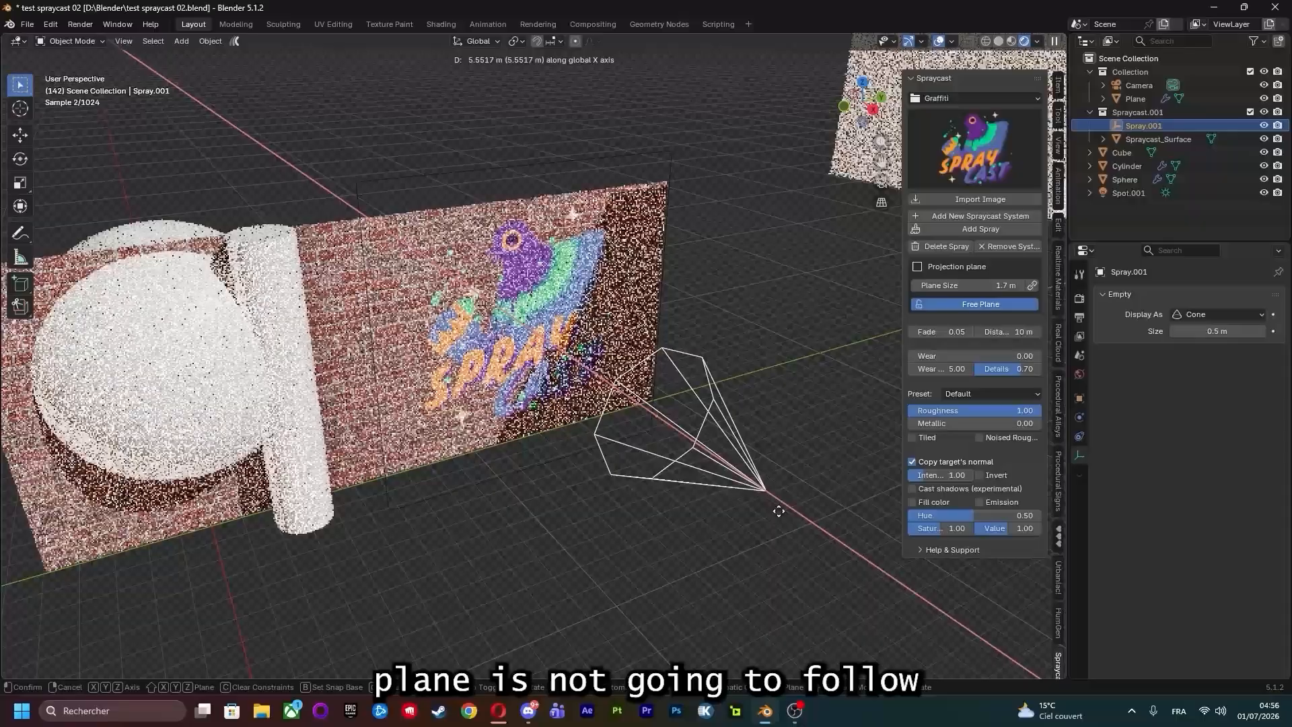
pyautogui.click(815, 538)
# Scale the freed Spraycast projection plane up uniformly so it extends well beyond the graffiti.
pyautogui.moveTo(762, 503); pyautogui.dragTo(612, 450, button='middle')
pyautogui.click(702, 166)
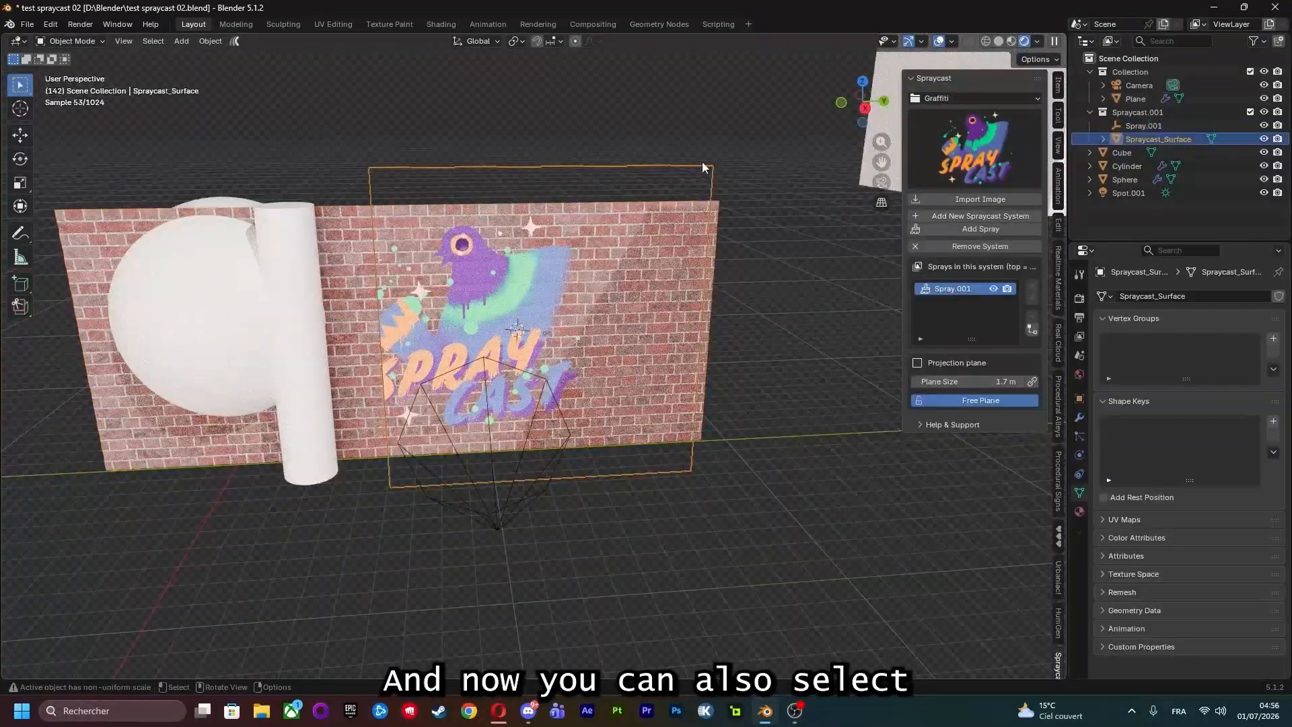
pyautogui.press('s')
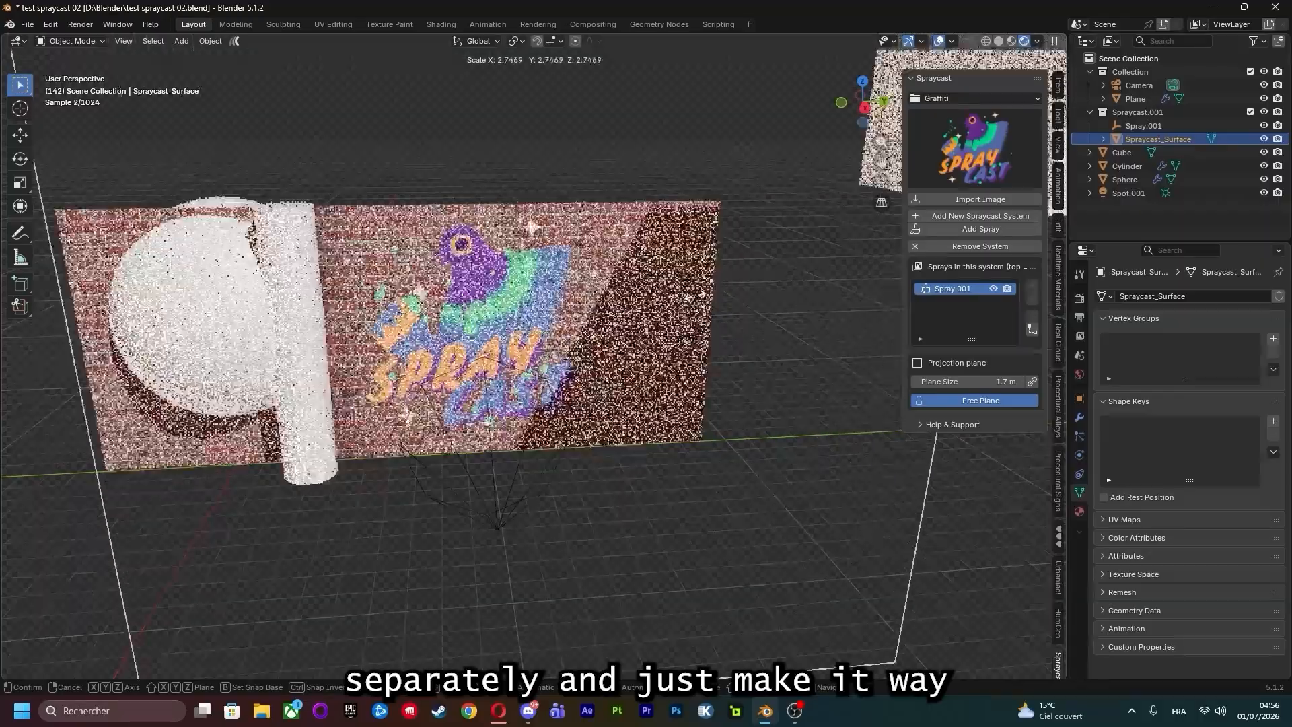
pyautogui.click(684, 311)
# Move the enlarged projection plane along the global X axis.
pyautogui.scroll(-3, 629, 323)
pyautogui.moveTo(629, 328); pyautogui.dragTo(552, 354, button='middle')
pyautogui.press('g')
pyautogui.press('x')
pyautogui.click(659, 398)
pyautogui.scroll(3, 552, 354)
pyautogui.scroll(-3, 523, 496)
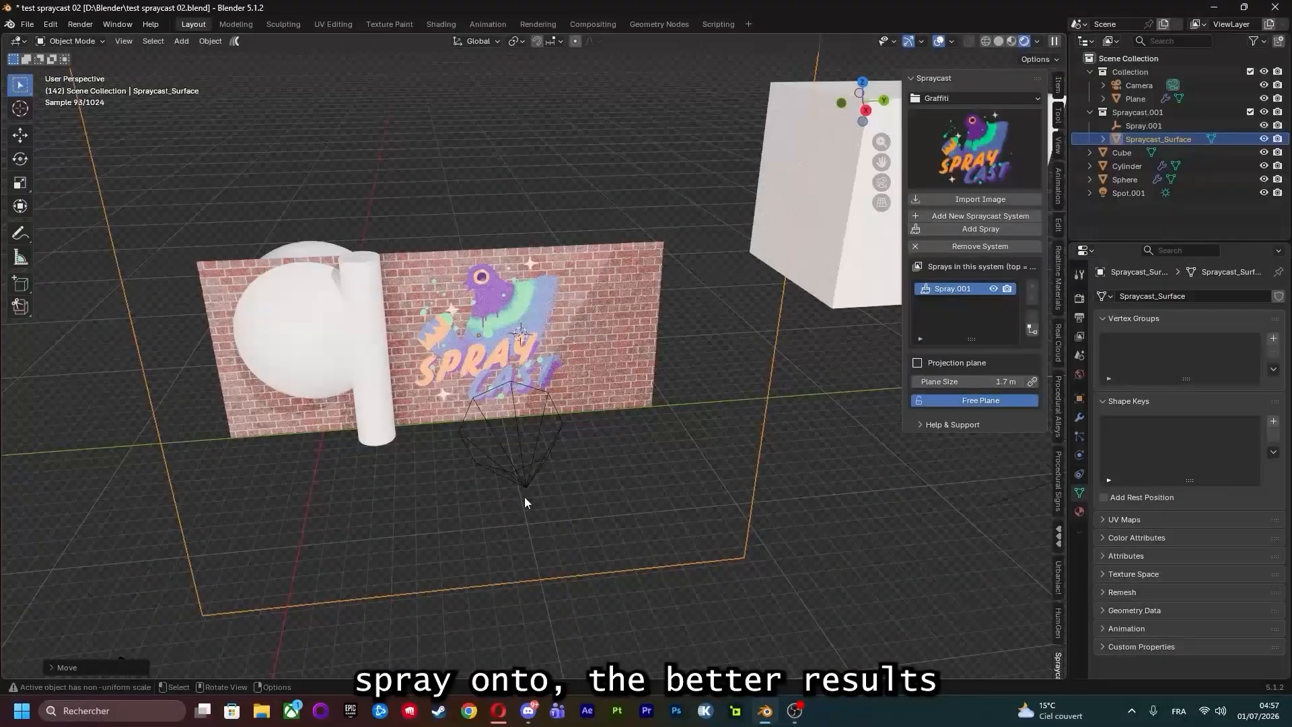
# Select the Spray Cast graffiti's empty and reposition it on the wall along the global Y axis.
pyautogui.scroll(2, 506, 478)
pyautogui.moveTo(504, 477)
pyautogui.keyDown('shift'); pyautogui.mouseDown(button='middle')
pyautogui.moveTo(586, 410)
pyautogui.moveTo(642, 418)
pyautogui.mouseUp(button='middle'); pyautogui.keyUp('shift')
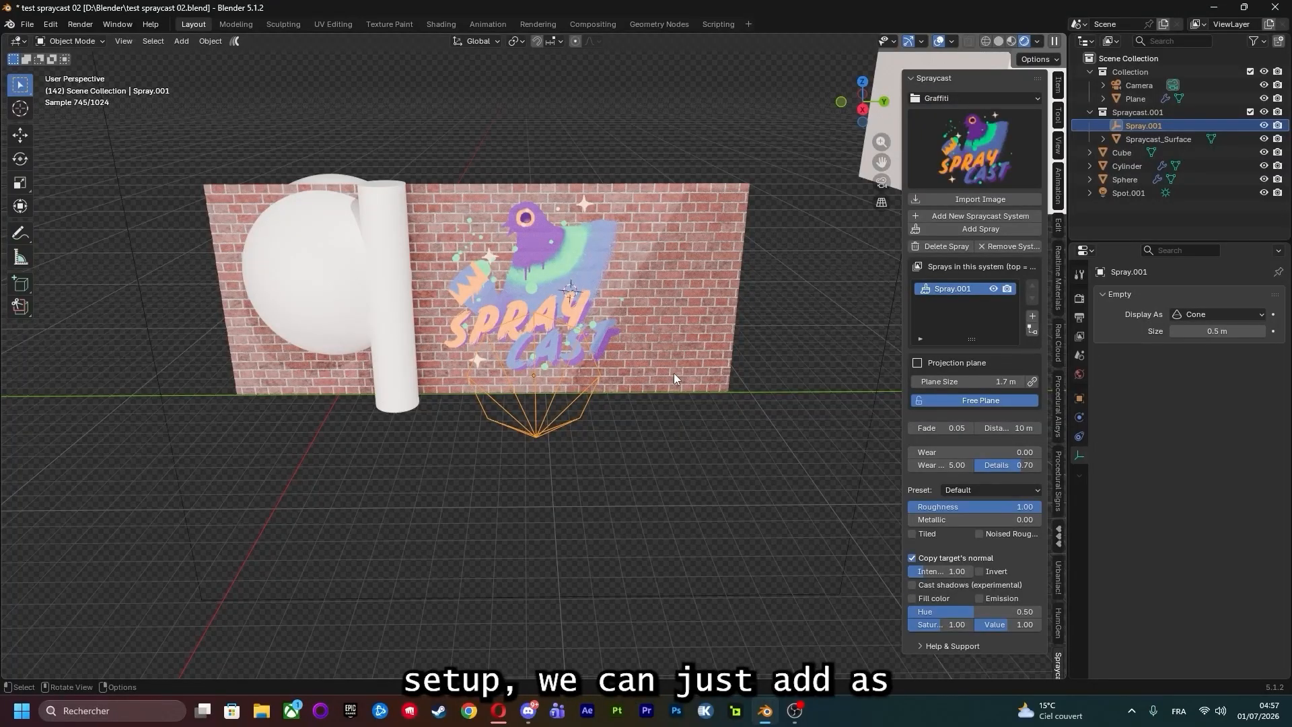
pyautogui.press('g')
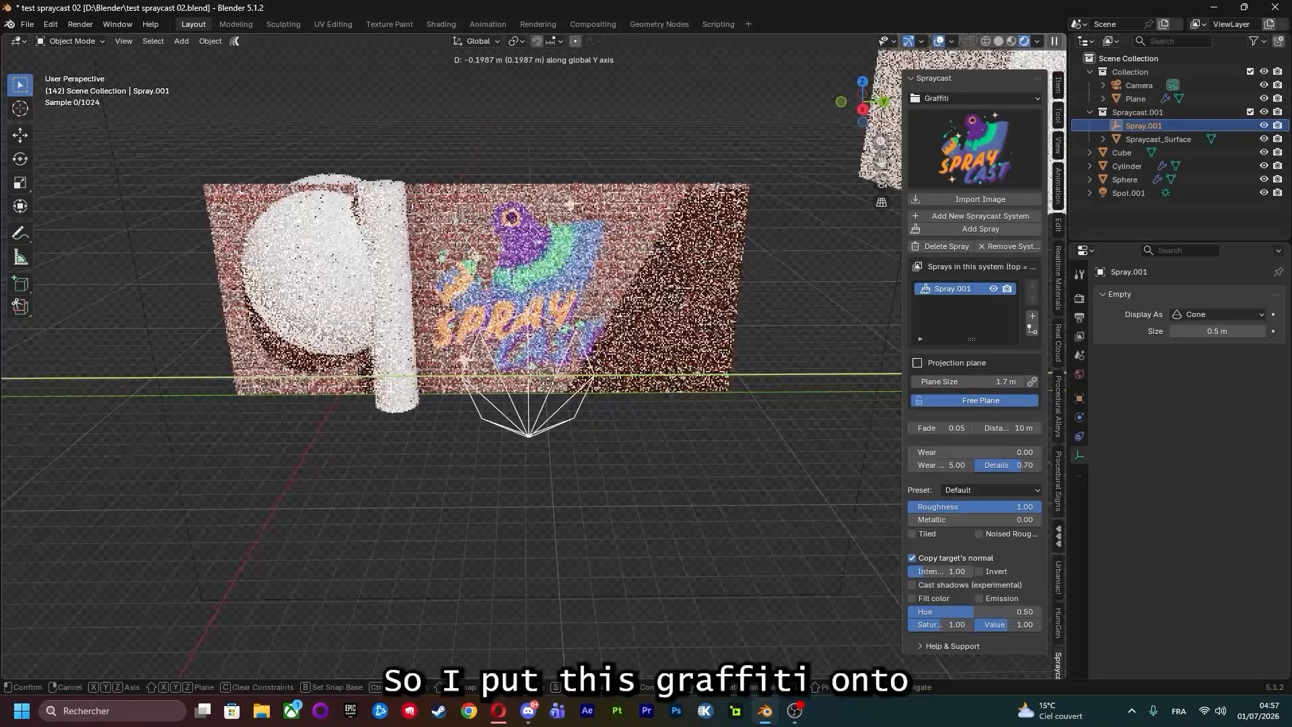
pyautogui.click(658, 380)
pyautogui.press('g')
pyautogui.press('y')
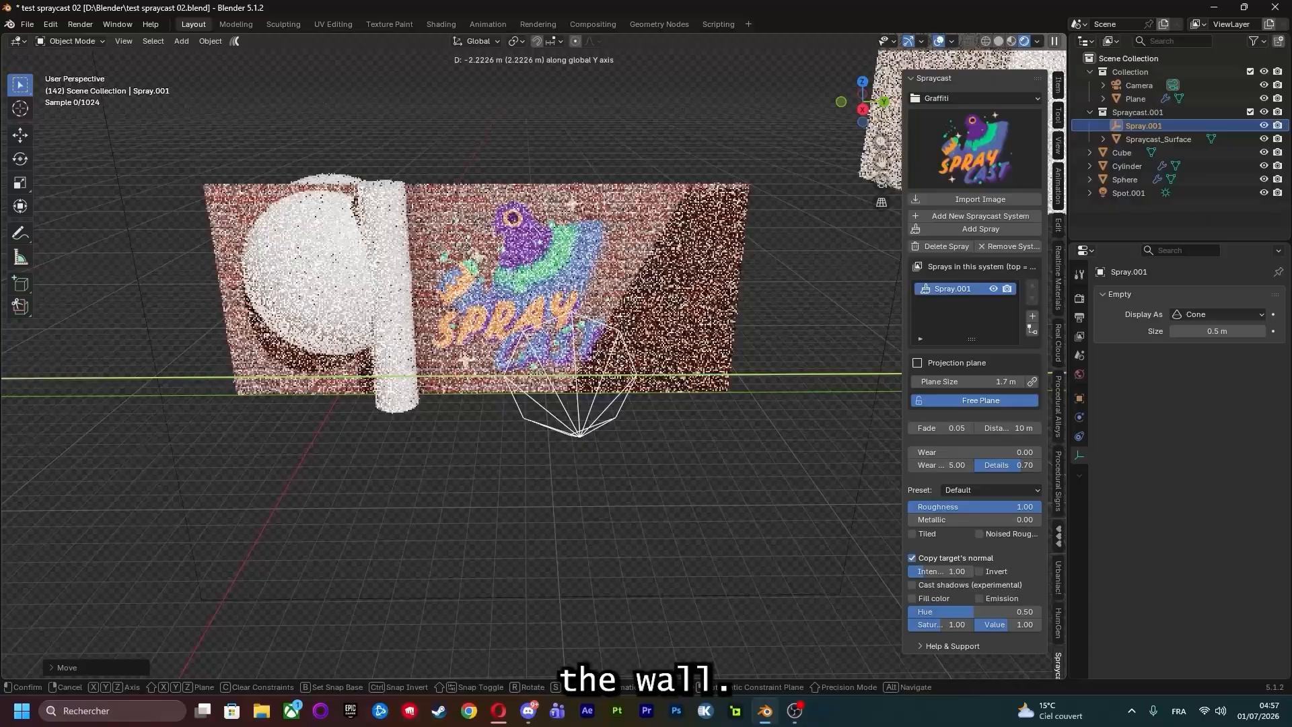
pyautogui.click(582, 350)
# Deselect the empty, choose the Boys Do Cry image from the Graffiti category and add it as a second spray in the system.
pyautogui.scroll(2, 579, 310)
pyautogui.moveTo(569, 249)
pyautogui.keyDown('shift'); pyautogui.mouseDown(button='middle')
pyautogui.moveTo(461, 265)
pyautogui.moveTo(474, 244)
pyautogui.mouseUp(button='middle'); pyautogui.keyUp('shift')
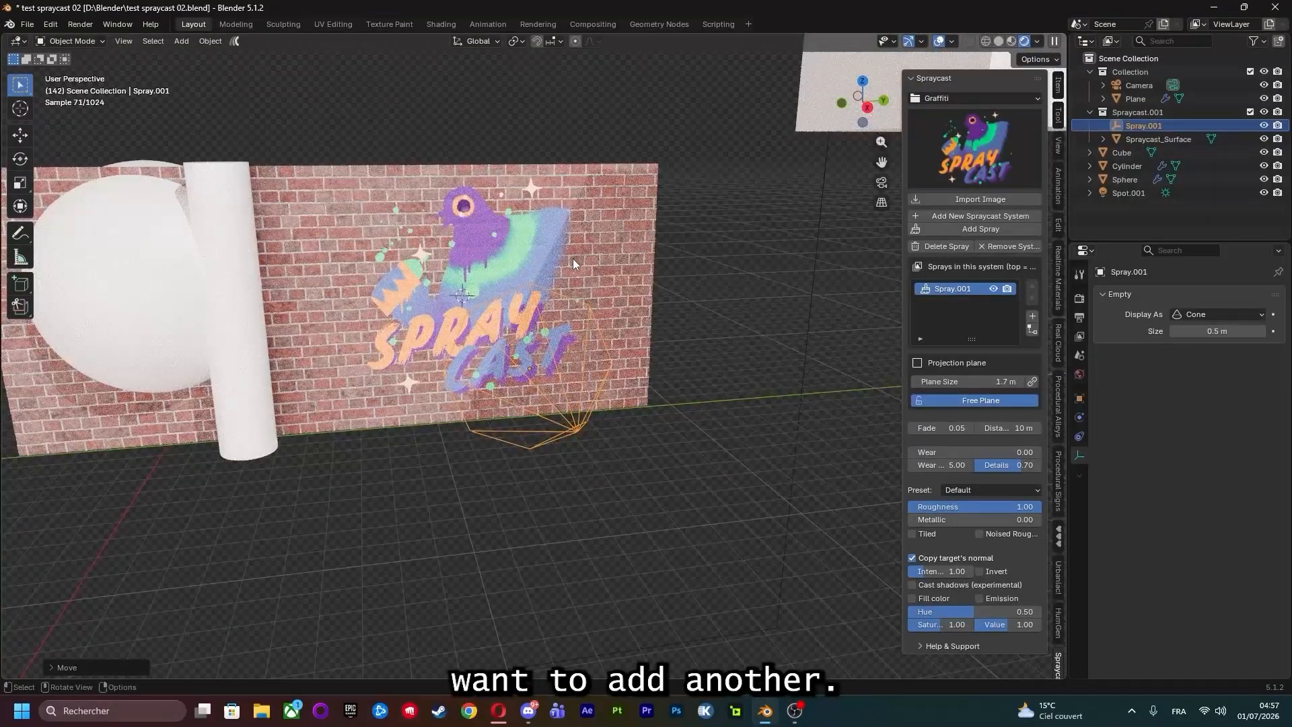
pyautogui.click(858, 339)
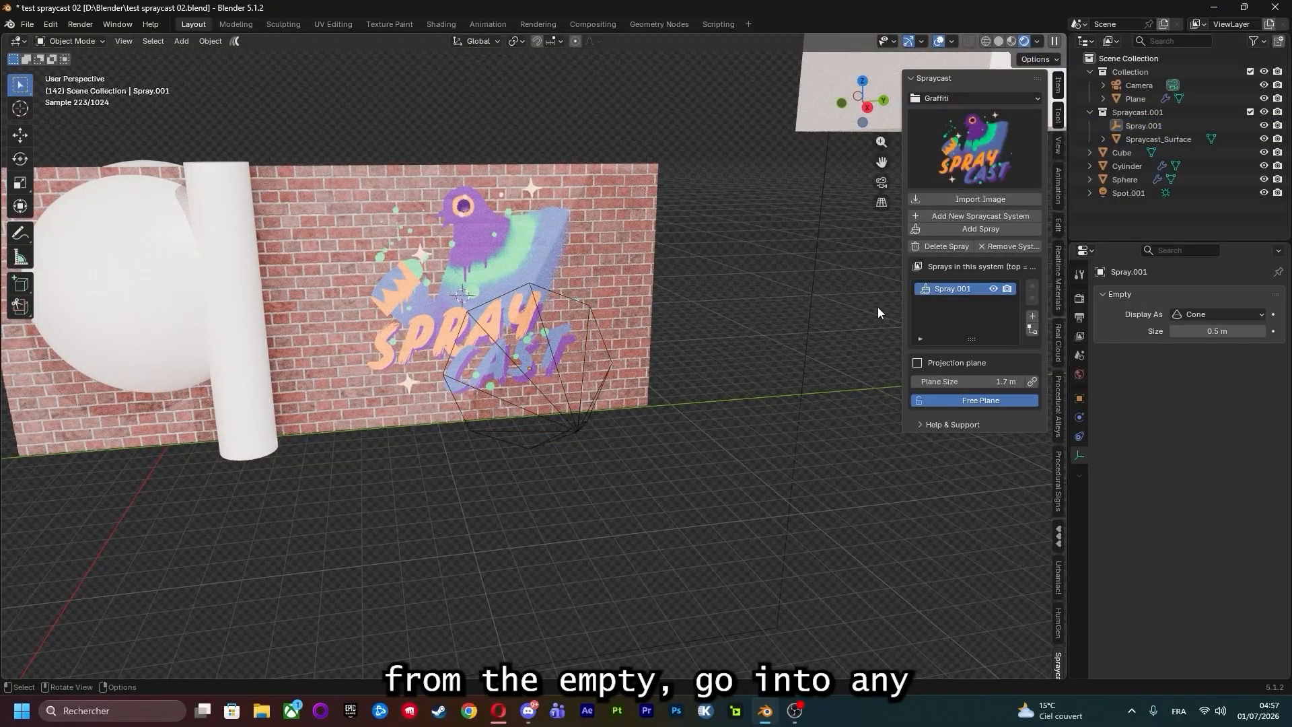
pyautogui.click(992, 99)
pyautogui.click(998, 101)
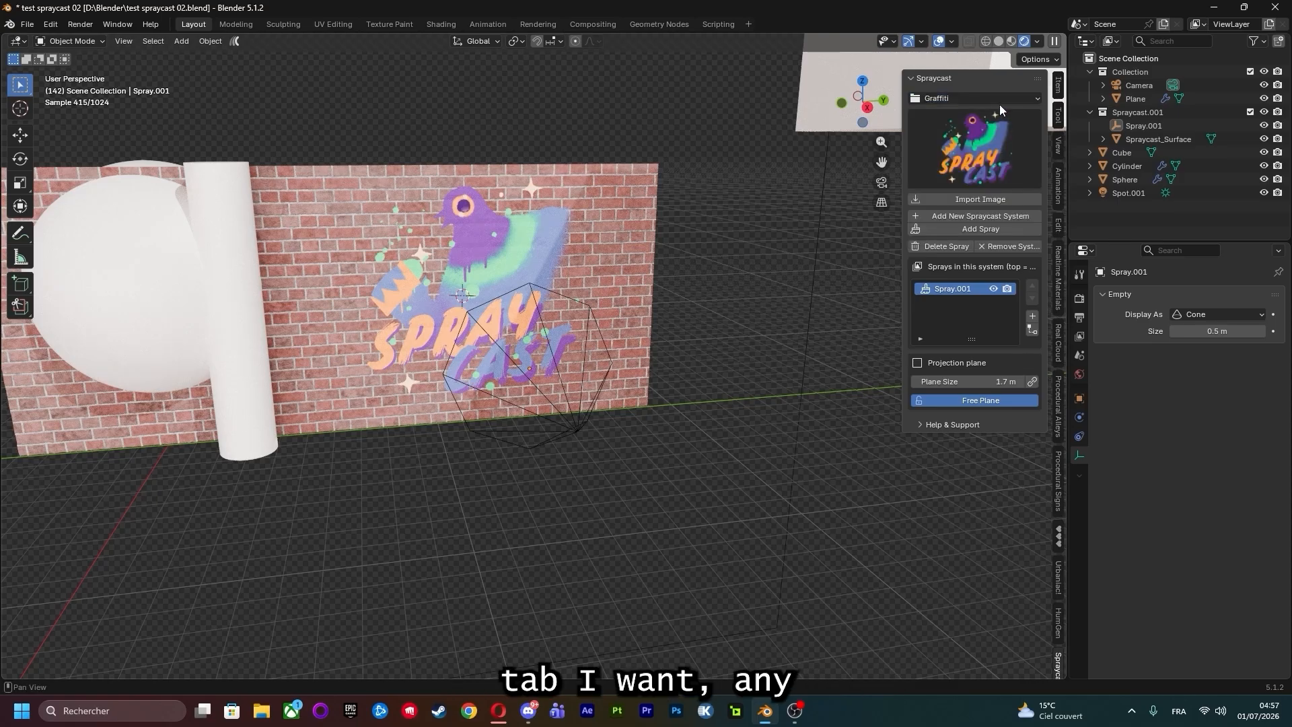
pyautogui.click(987, 133)
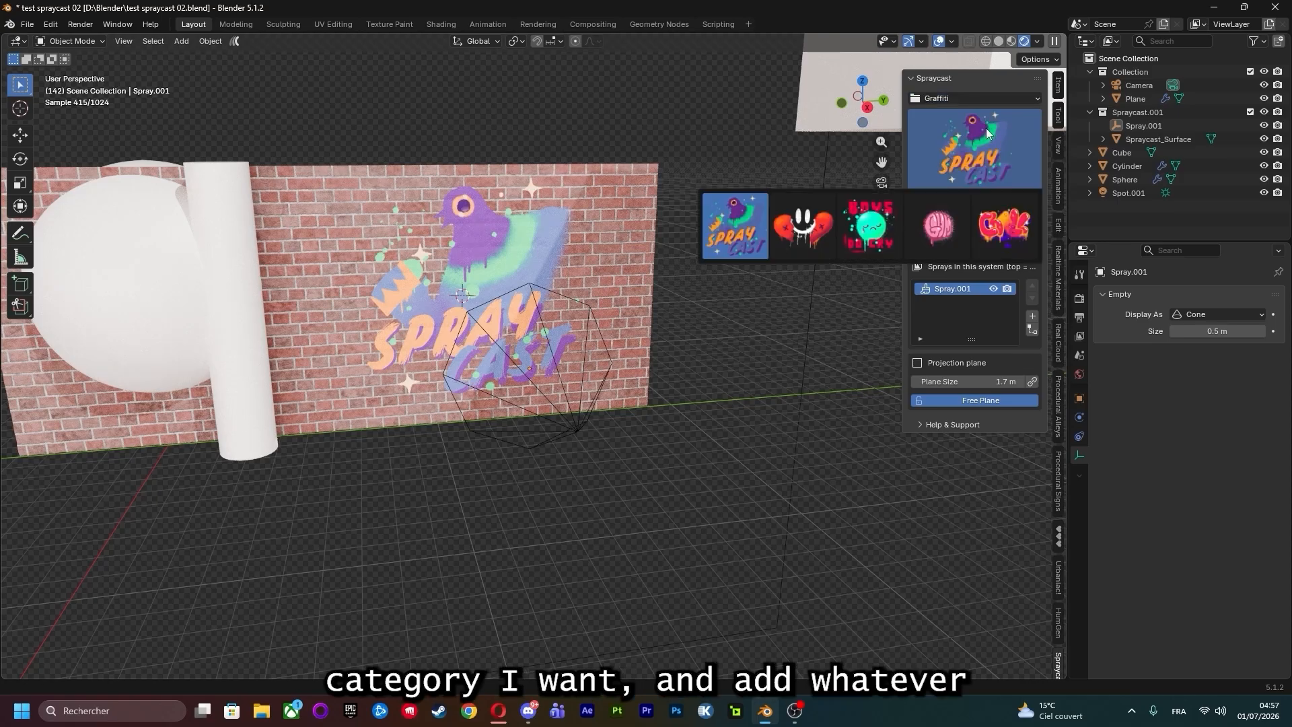
pyautogui.click(879, 234)
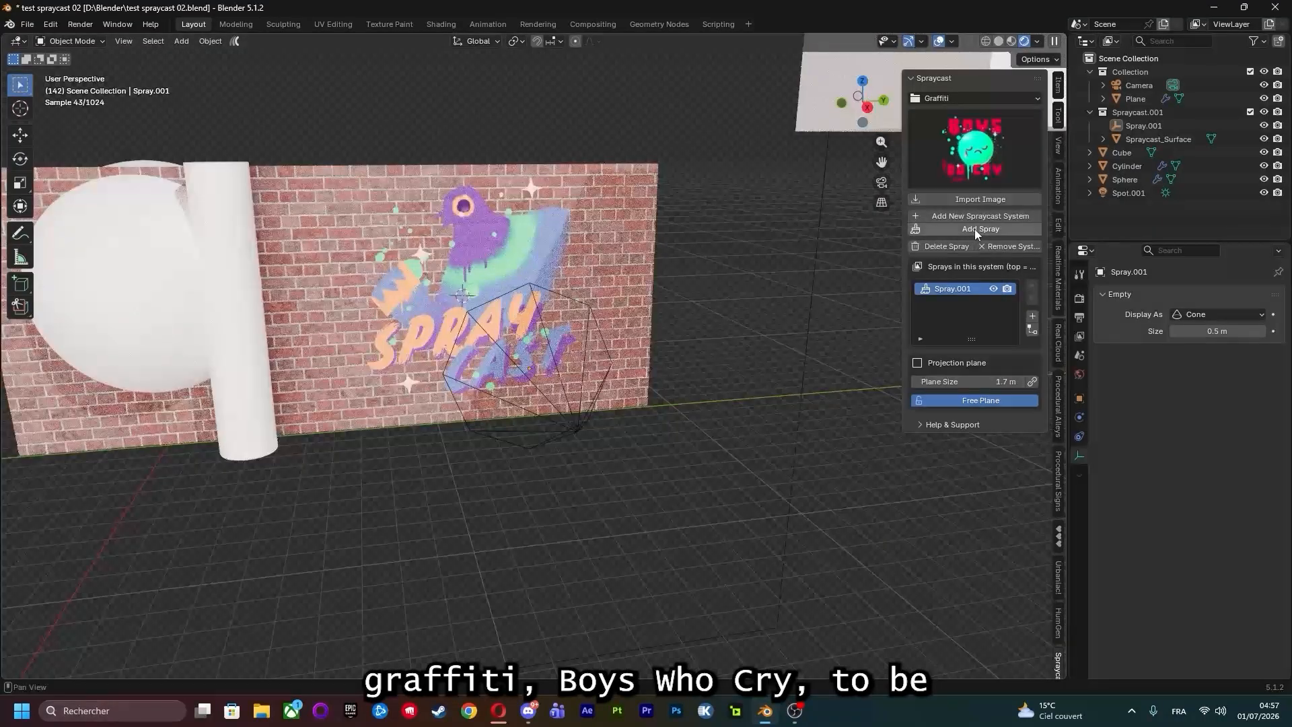
pyautogui.click(976, 229)
# Move the Boys Do Cry spray along the global Y axis toward the cylinder, partly overlapping the first graffiti.
pyautogui.press('g')
pyautogui.press('z')
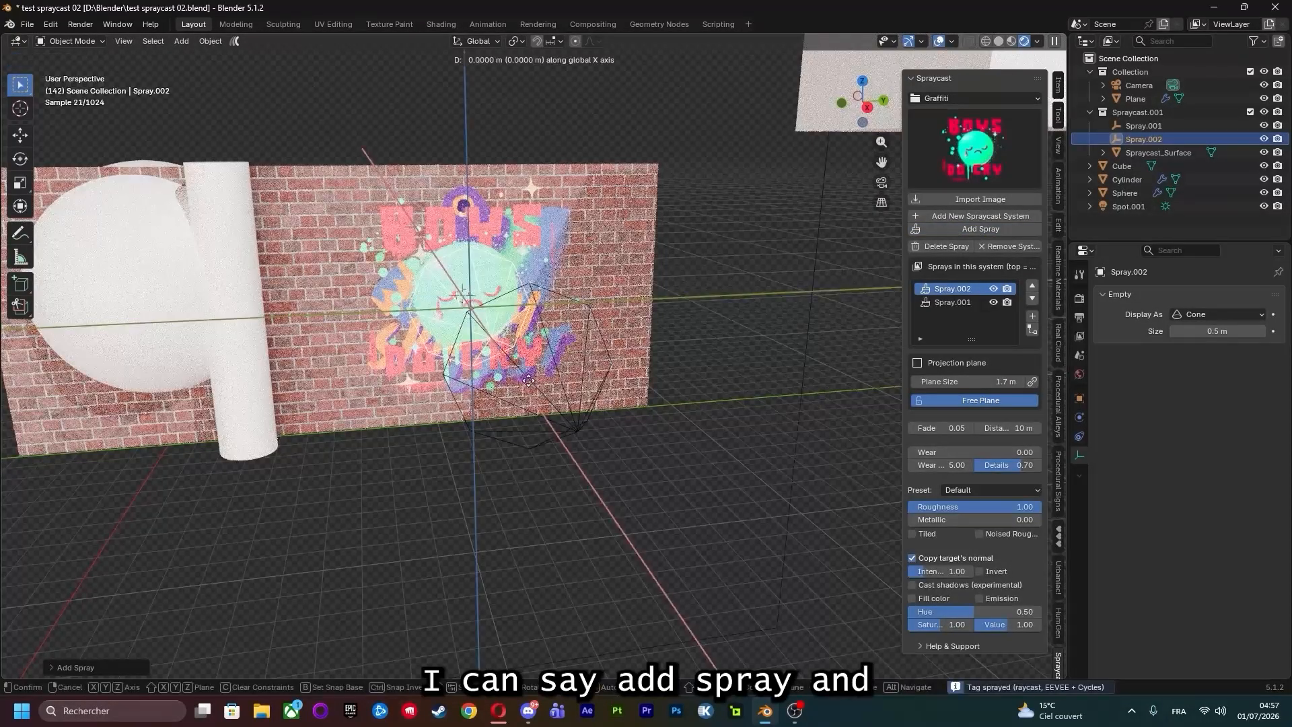
pyautogui.press('y')
pyautogui.click(434, 401)
# Rename the second spray, Spray.002, as "boys do cry" in the system's spray list.
pyautogui.scroll(-1, 433, 401)
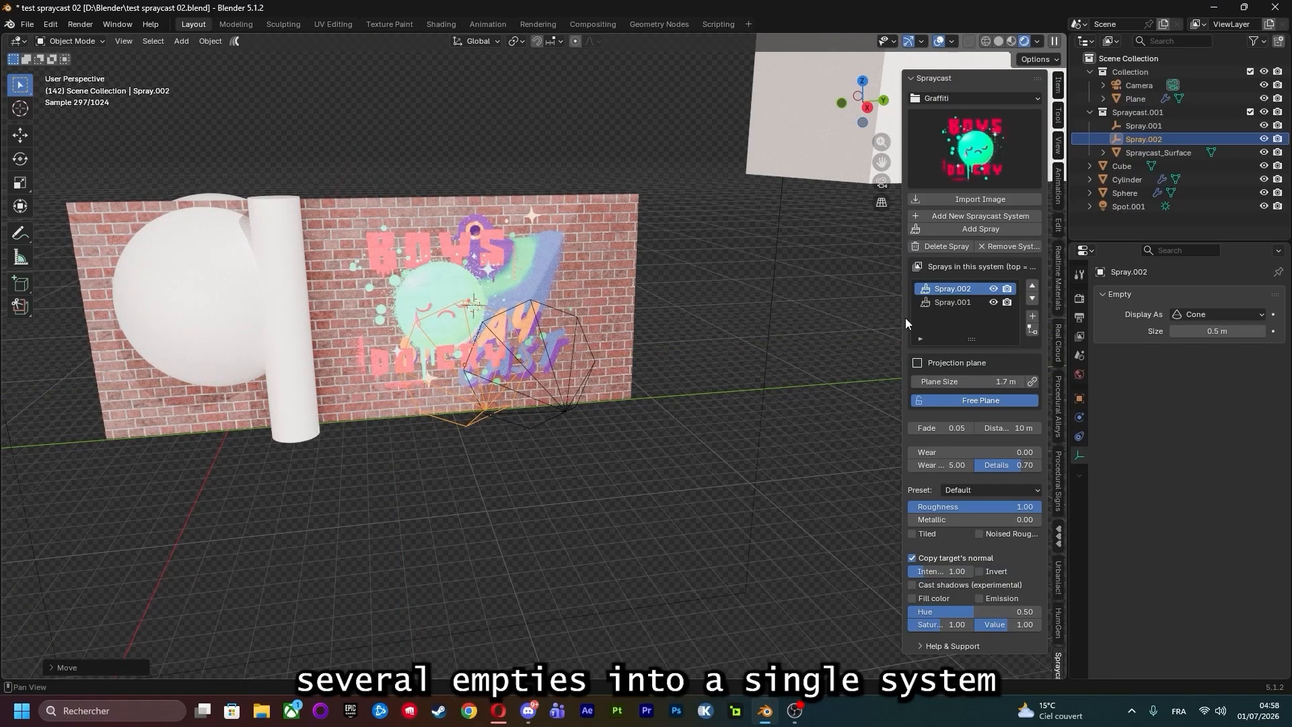
pyautogui.doubleClick(975, 288)
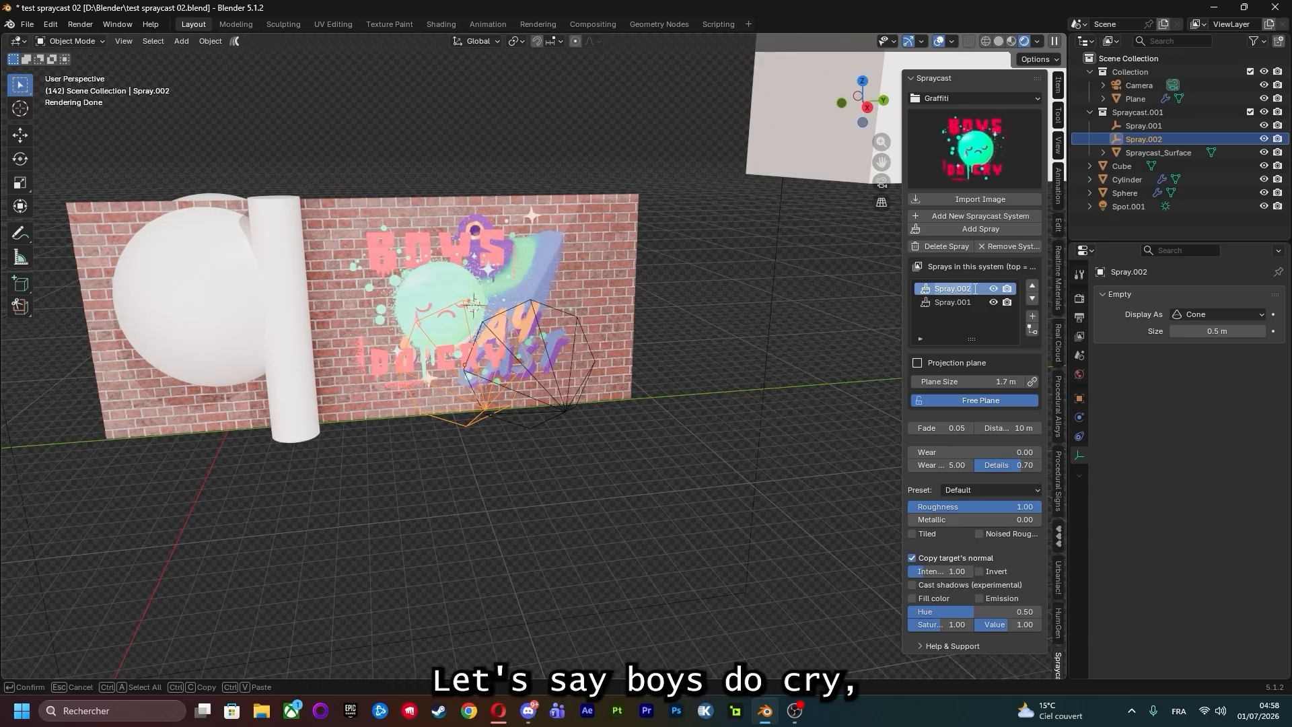
pyautogui.write('boys do cry')
pyautogui.press('Return')
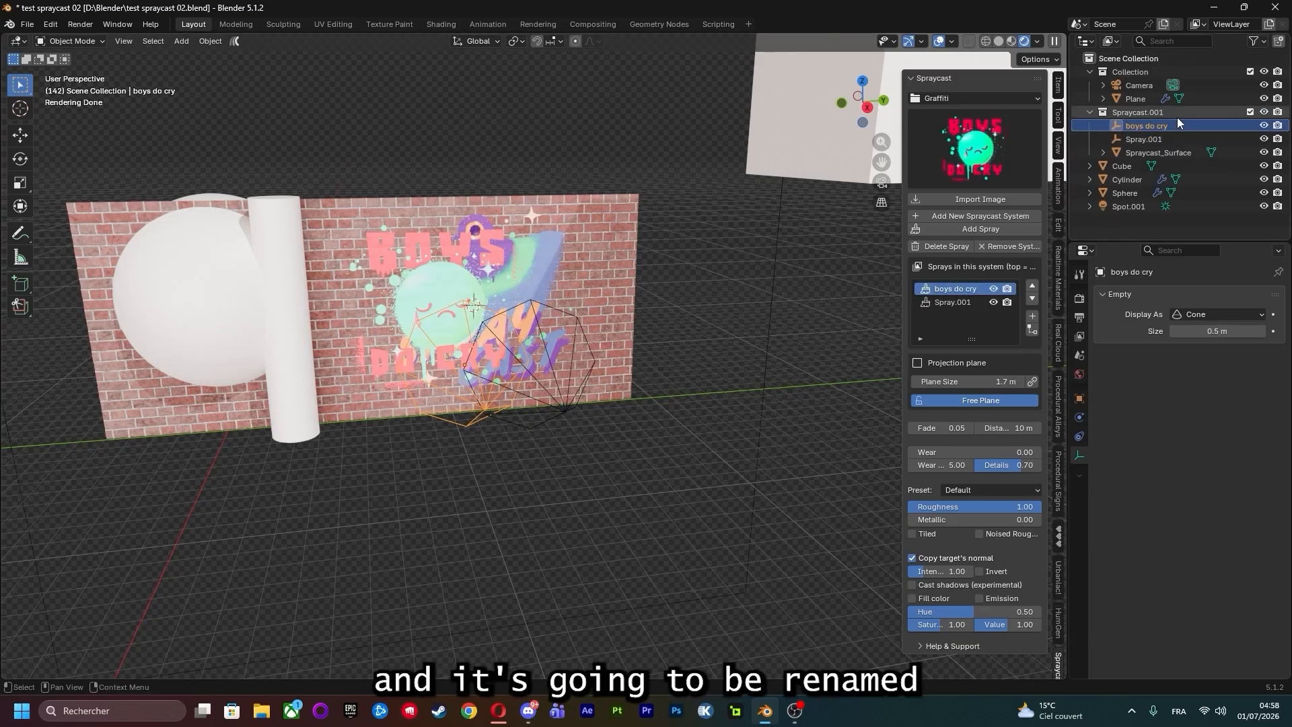
# Toggle the boys do cry spray's visibility off and on, and try switching its order in the spray stack.
pyautogui.scroll(1, 564, 351)
pyautogui.keyDown('shift'); pyautogui.moveTo(564, 351); pyautogui.dragTo(650, 351, button='middle'); pyautogui.keyUp('shift')
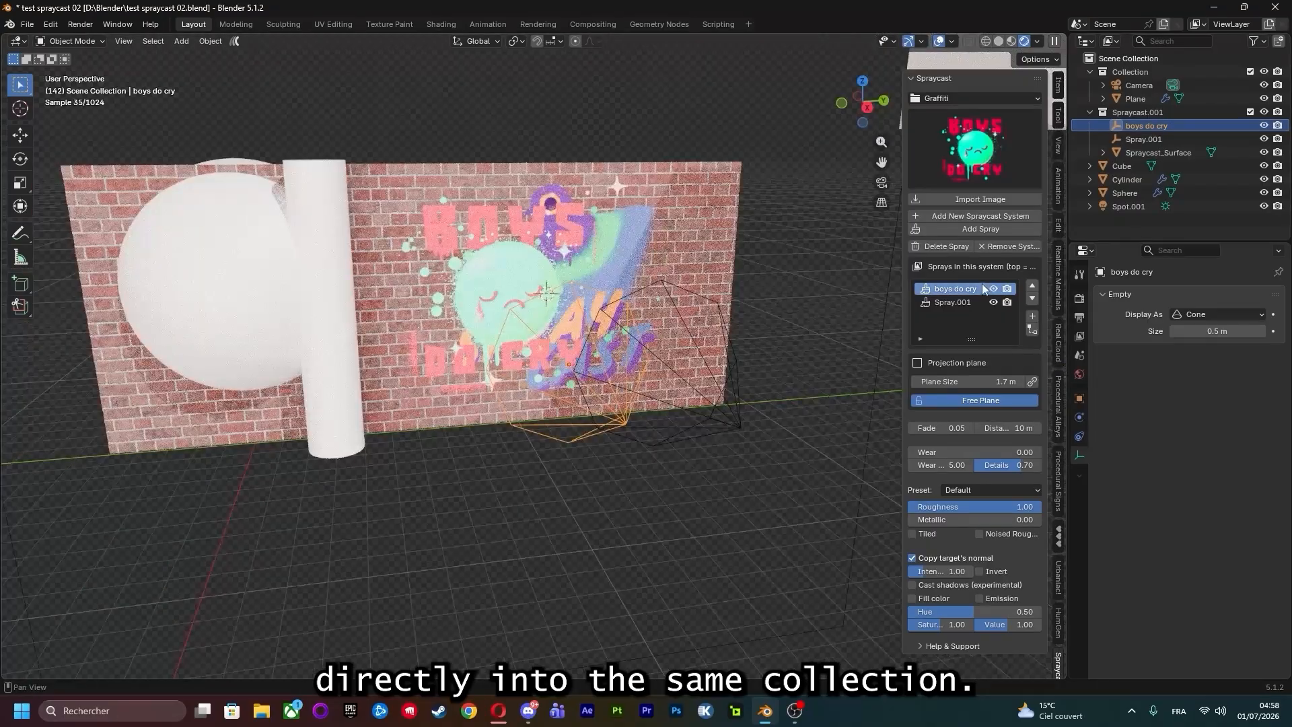
pyautogui.click(994, 288)
pyautogui.click(994, 288)
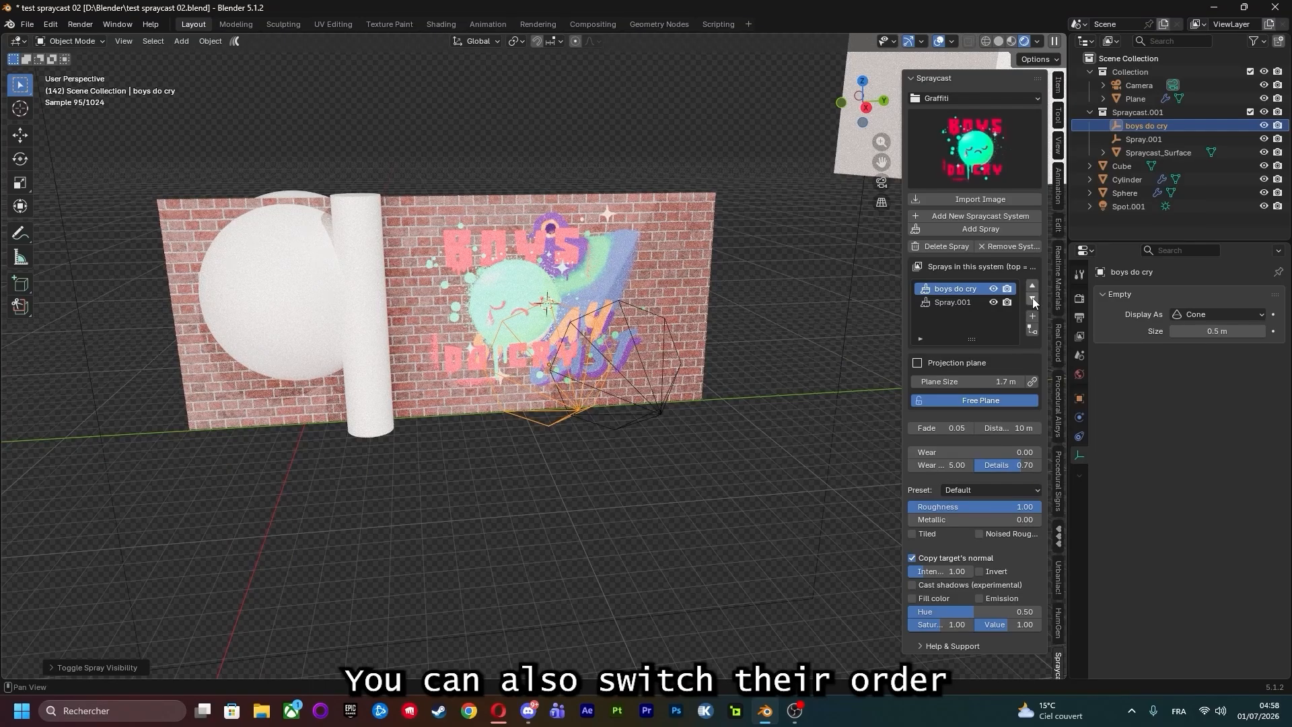
pyautogui.click(1032, 285)
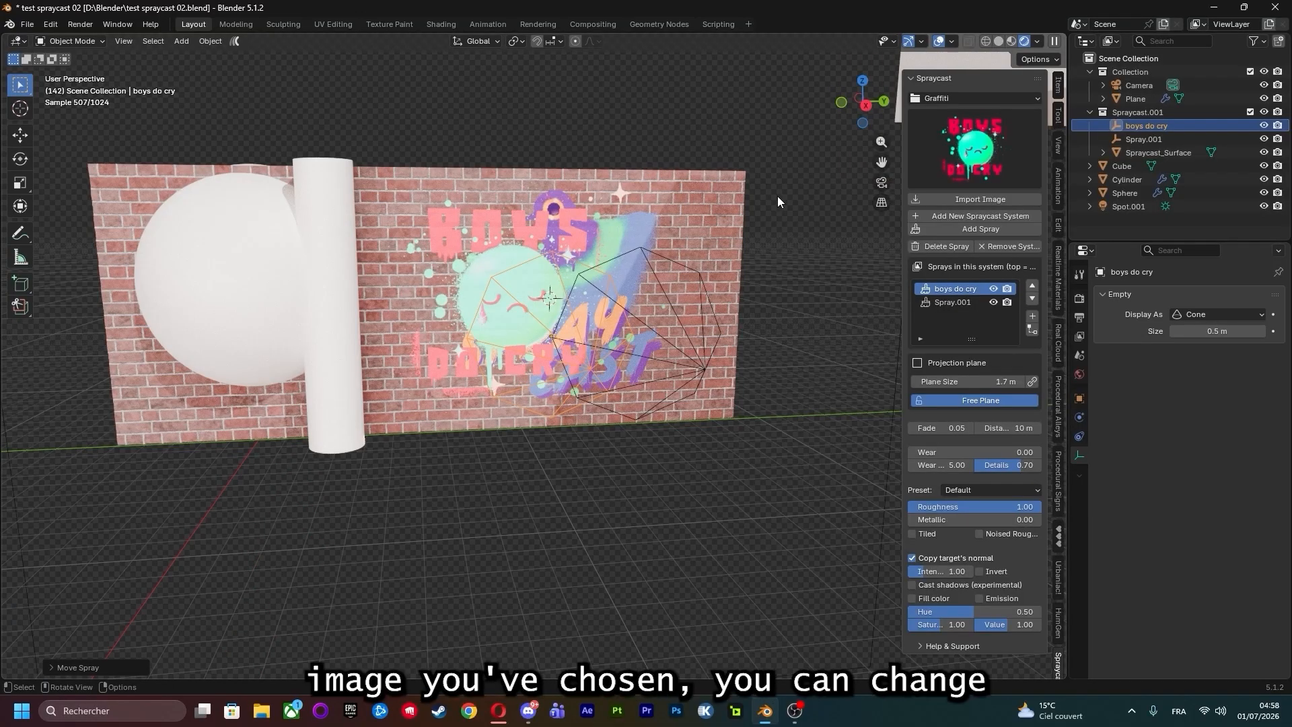
# Select Spray.001 in the system's list and move it along the global Y axis.
pyautogui.click(949, 302)
pyautogui.press('g')
pyautogui.press('y')
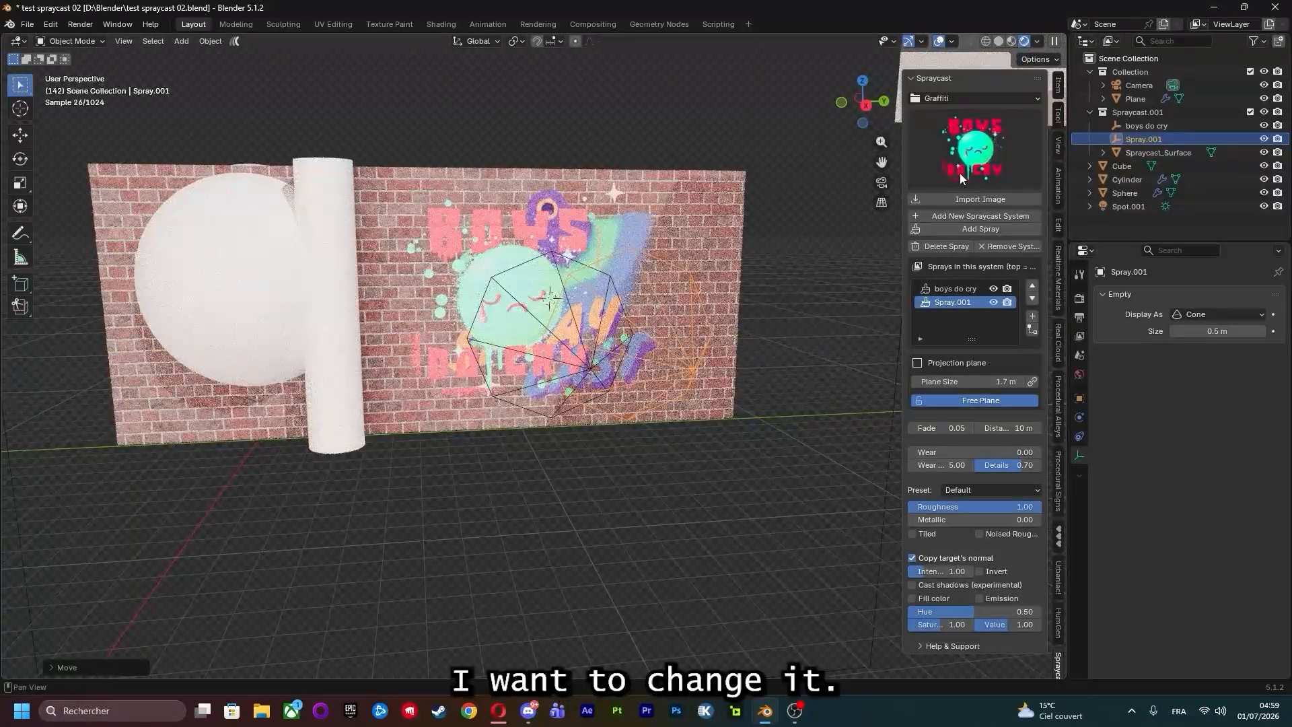
# Change Spray.001's image category to Grunge and choose the first grey grunge texture.
pyautogui.click(972, 99)
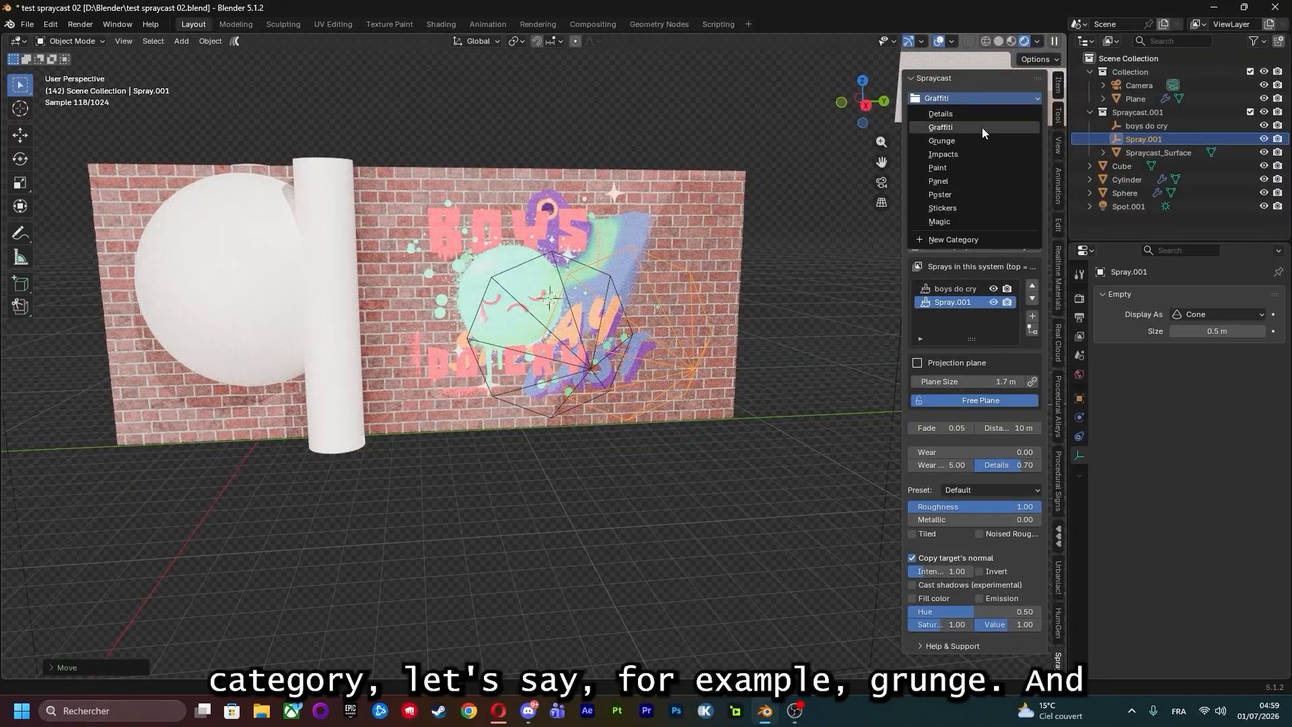
pyautogui.click(968, 139)
pyautogui.click(975, 148)
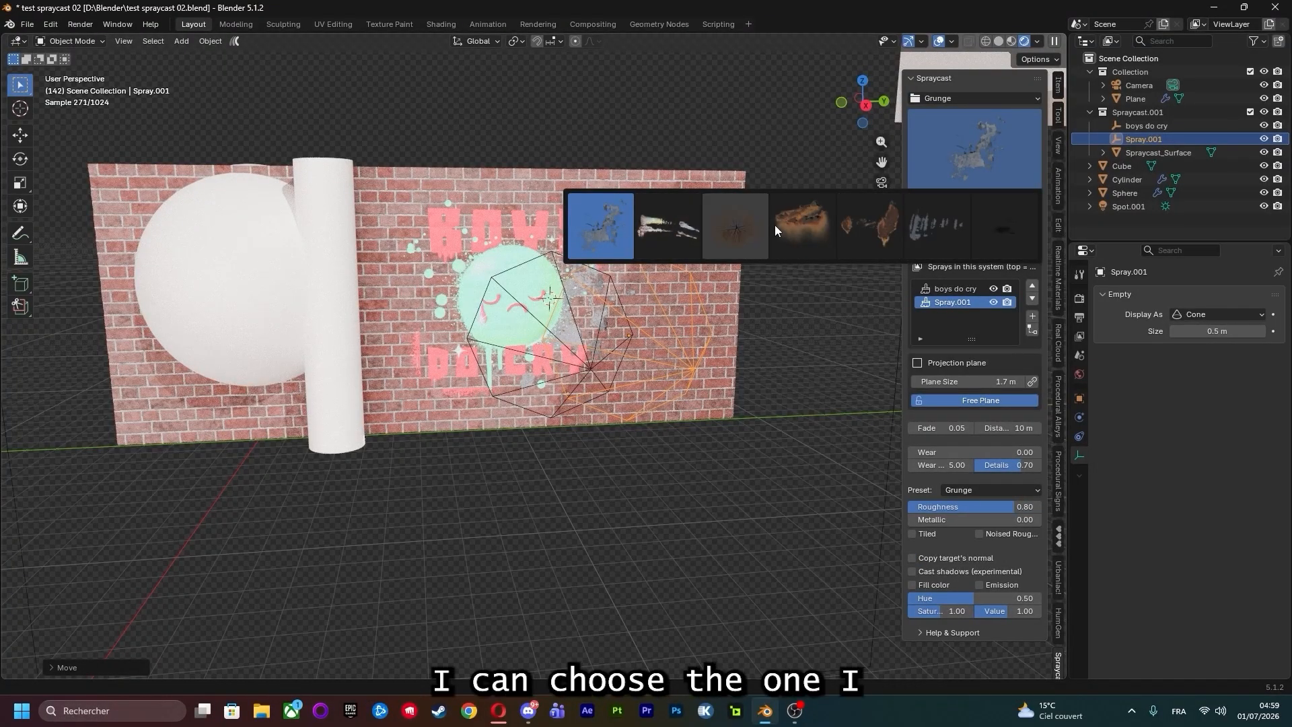
pyautogui.click(592, 225)
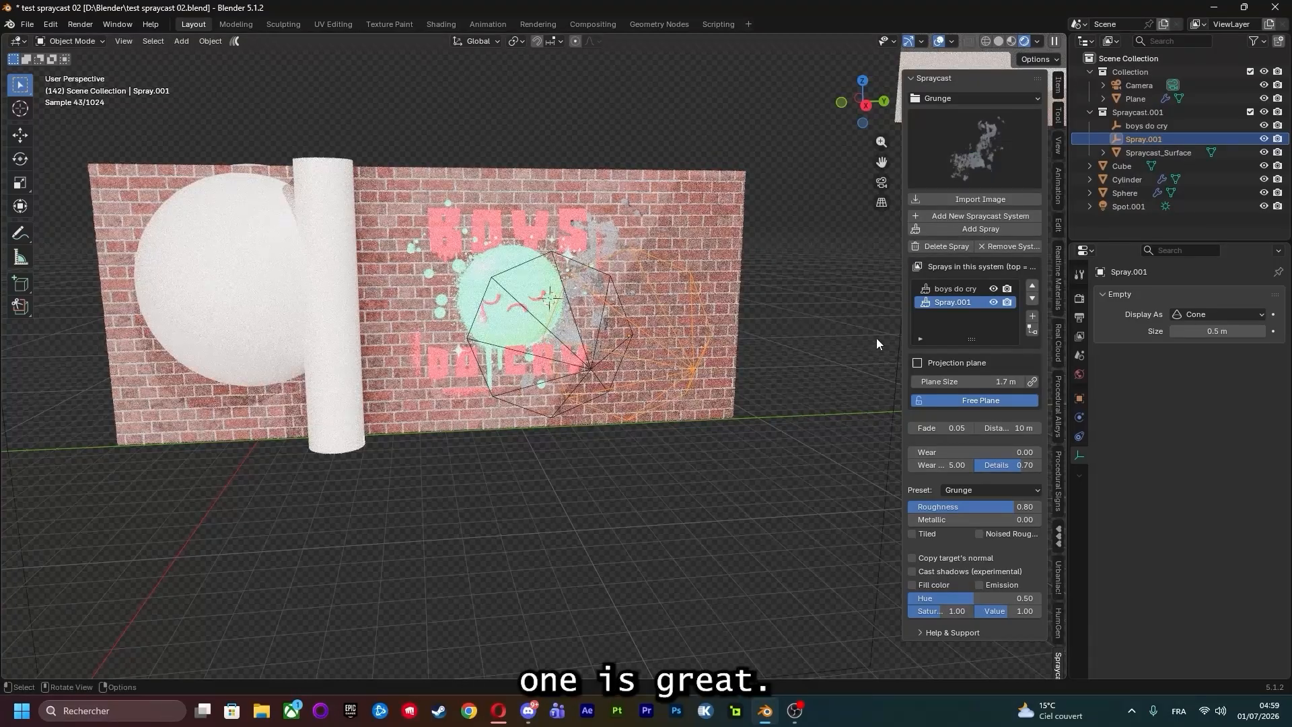
# Enlarge the grunge spray and reposition it along the global Y axis so it overlaps the Boys Do Cry graffiti.
pyautogui.press('g')
pyautogui.press('y')
pyautogui.click(707, 356)
pyautogui.press('s')
pyautogui.click(791, 337)
pyautogui.press('g')
pyautogui.press('y')
pyautogui.click(769, 325)
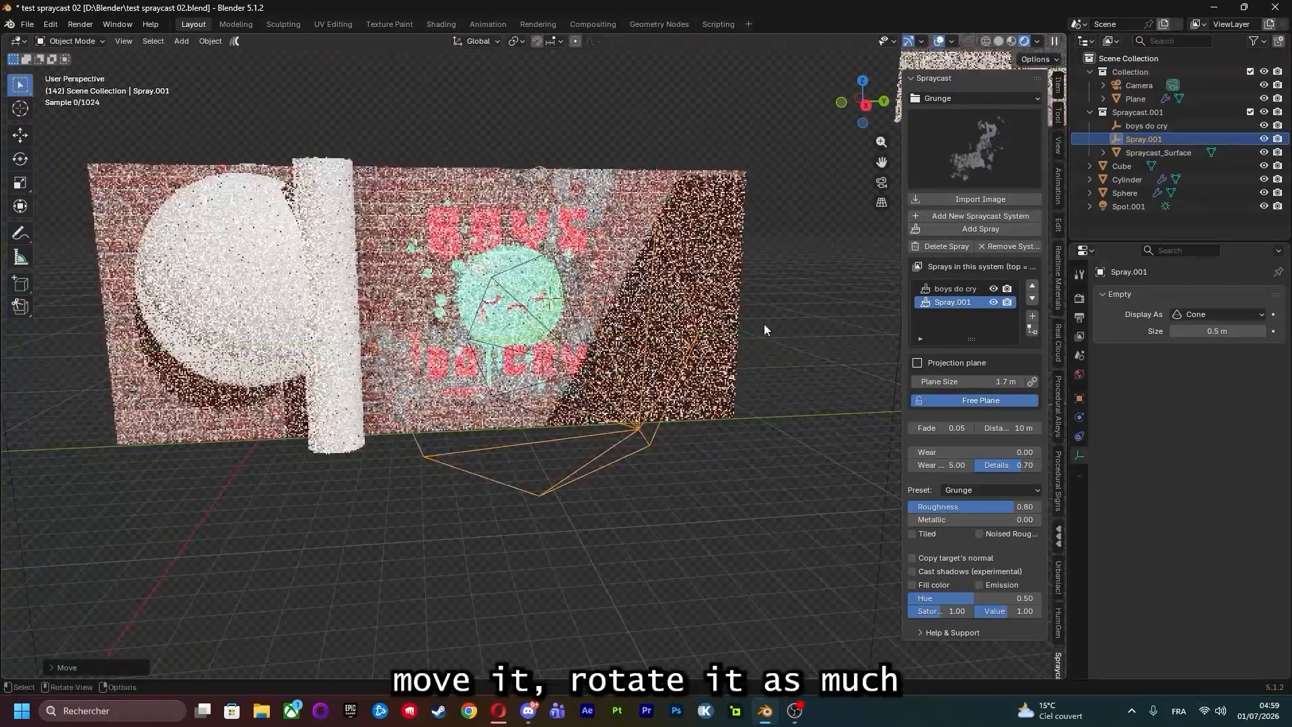
# Rotate the grunge spray on the wall and move it along the global X axis.
pyautogui.press('r')
pyautogui.click(710, 464)
pyautogui.scroll(-2, 632, 414)
pyautogui.scroll(-1, 632, 412)
pyautogui.press('g')
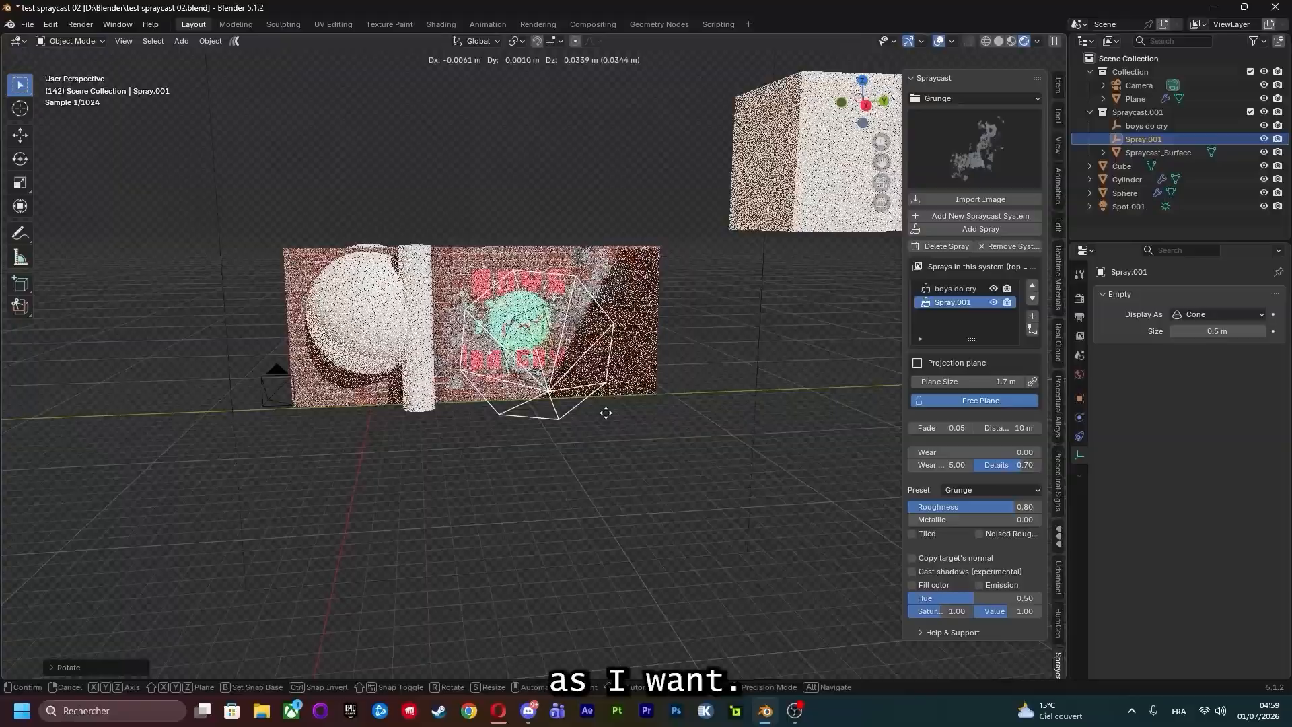
pyautogui.press('x')
pyautogui.click(608, 410)
pyautogui.scroll(2, 611, 409)
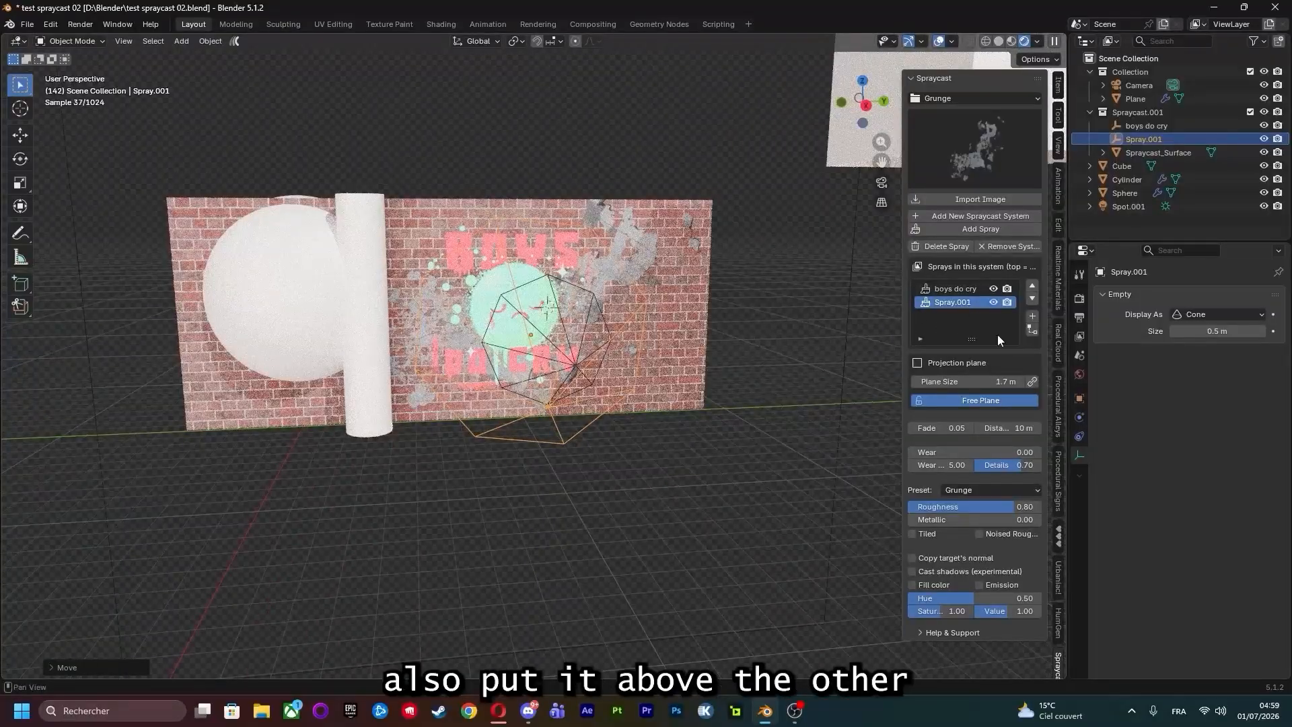
# Move the grunge spray Spray.001 above boys do cry in the spray stack.
pyautogui.click(1033, 286)
pyautogui.scroll(1, 656, 313)
pyautogui.moveTo(654, 313)
pyautogui.mouseDown(button='middle')
pyautogui.moveTo(731, 306)
pyautogui.moveTo(623, 309)
pyautogui.moveTo(750, 389)
pyautogui.mouseUp(button='middle')
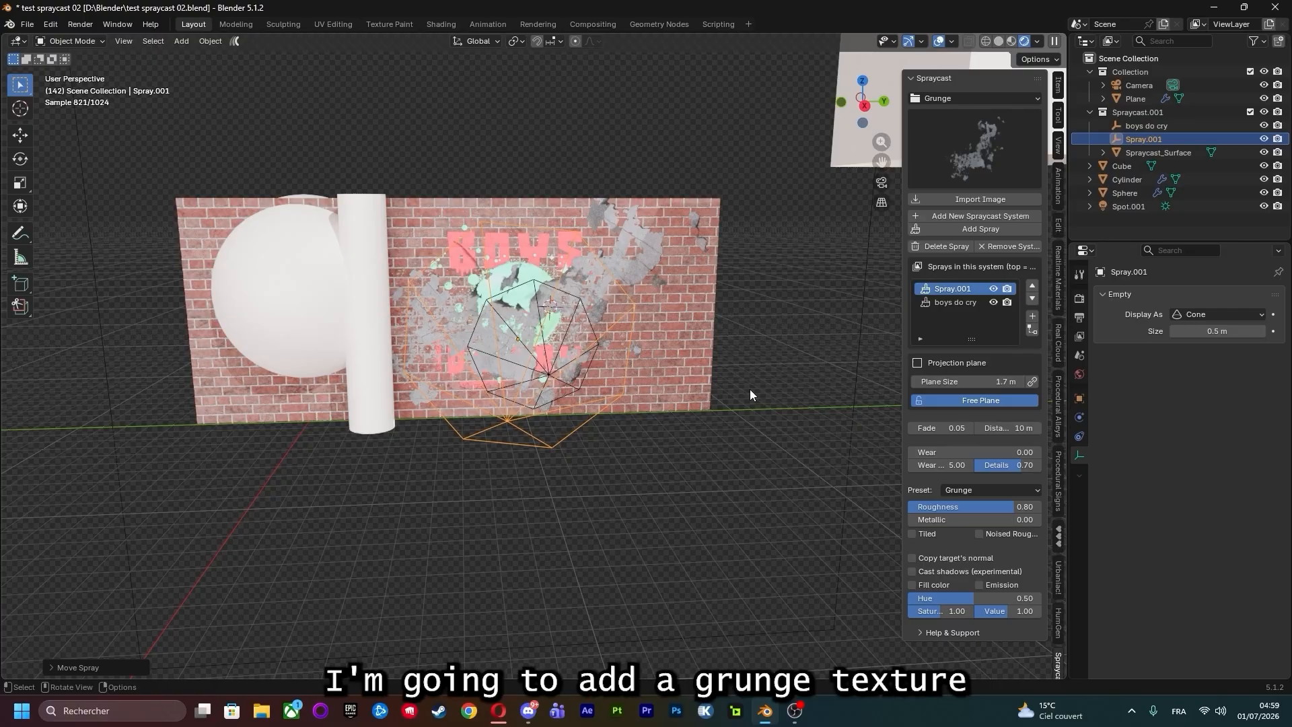
# Hide the grunge spray Spray.001 and view the Boys Do Cry graffiti on the wall up close.
pyautogui.scroll(1, 749, 389)
pyautogui.click(993, 288)
pyautogui.moveTo(646, 355)
pyautogui.mouseDown(button='middle')
pyautogui.moveTo(678, 350)
pyautogui.moveTo(686, 450)
pyautogui.moveTo(659, 392)
pyautogui.moveTo(741, 350)
pyautogui.mouseUp(button='middle')
pyautogui.scroll(3, 663, 364)
pyautogui.scroll(2, 686, 449)
pyautogui.scroll(-2, 658, 391)
# Select the boys do cry spray and move its empty farther away from the wall.
pyautogui.click(956, 302)
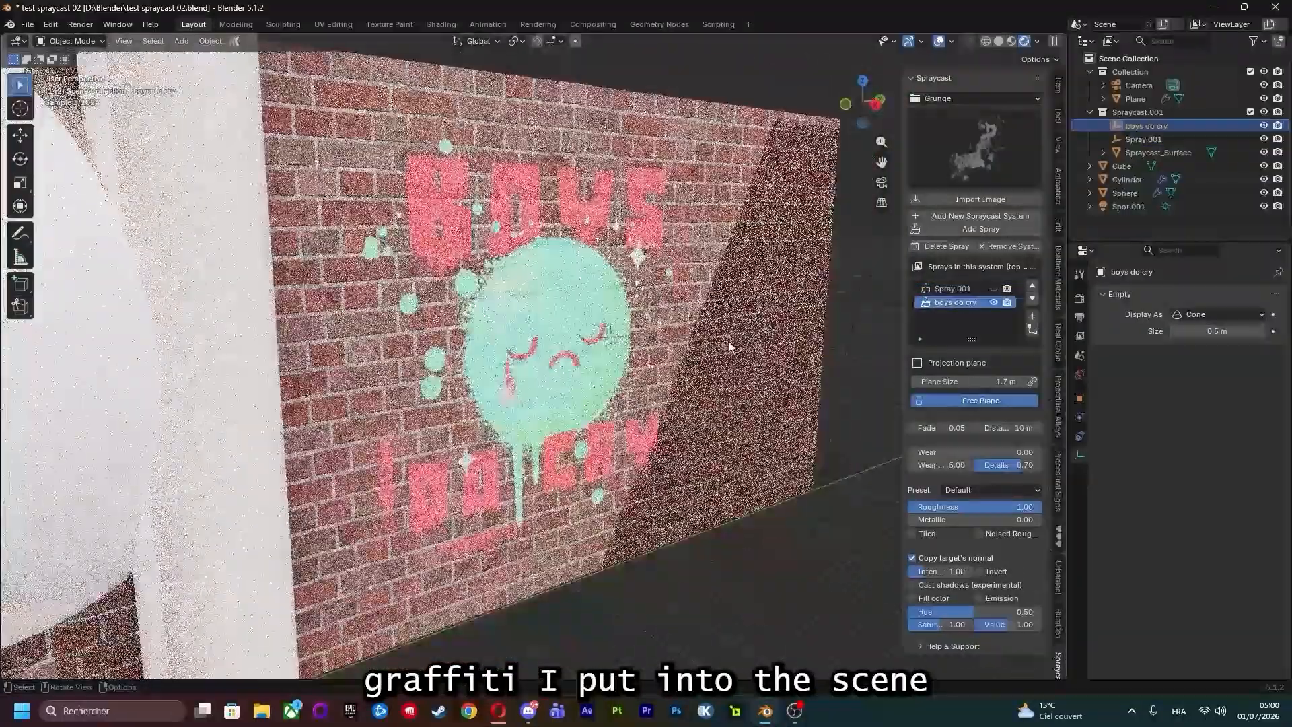
pyautogui.press('g')
pyautogui.click(831, 347)
pyautogui.scroll(-3, 831, 347)
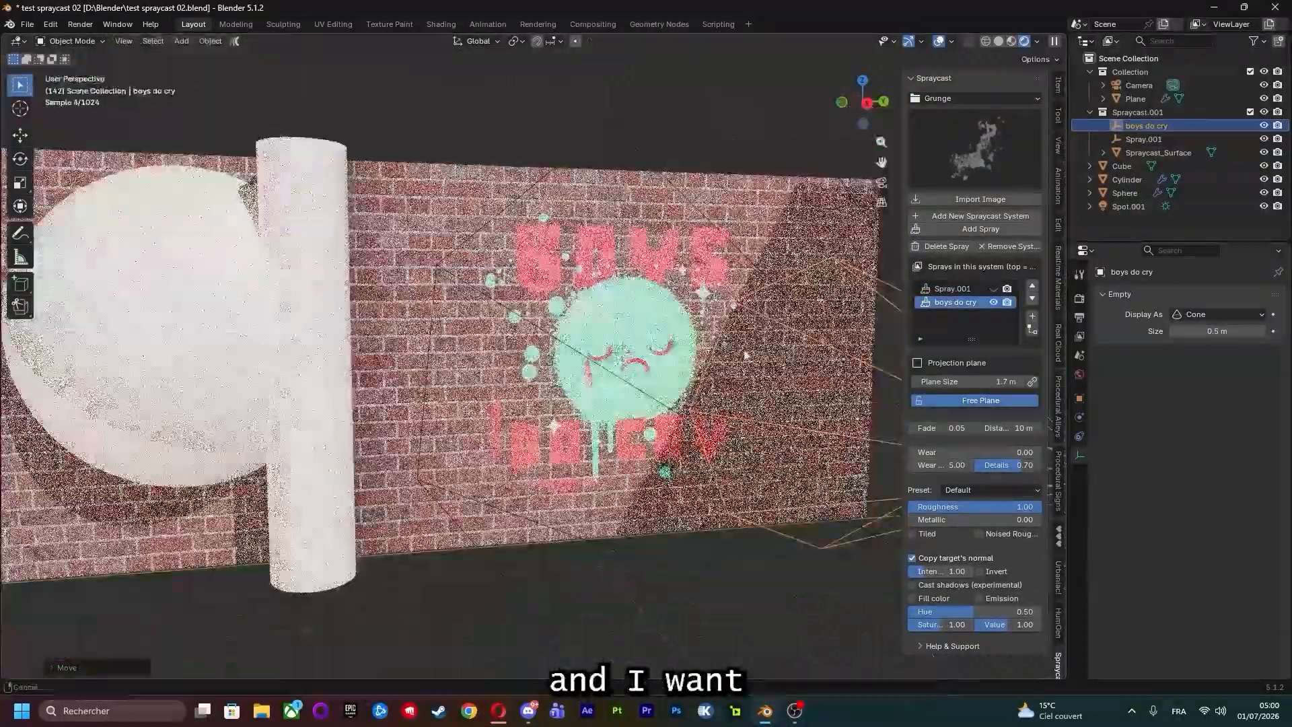
# Lower the boys do cry spray's projection distance to 6 m, and raise it to 7.2 m.
pyautogui.moveTo(832, 347); pyautogui.dragTo(695, 366, button='middle')
pyautogui.scroll(3, 695, 366)
pyautogui.keyDown('shift'); pyautogui.moveTo(749, 438); pyautogui.dragTo(926, 439, button='middle'); pyautogui.keyUp('shift')
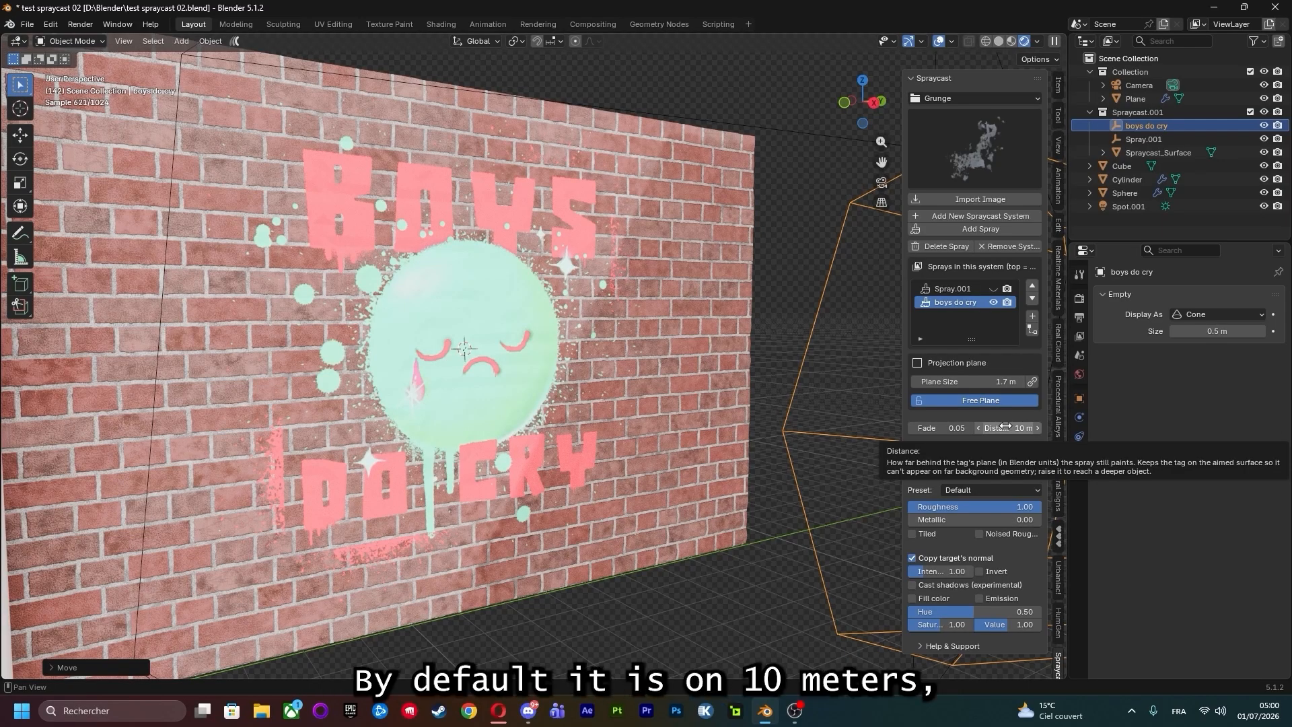
pyautogui.moveTo(1005, 425); pyautogui.dragTo(962, 426)
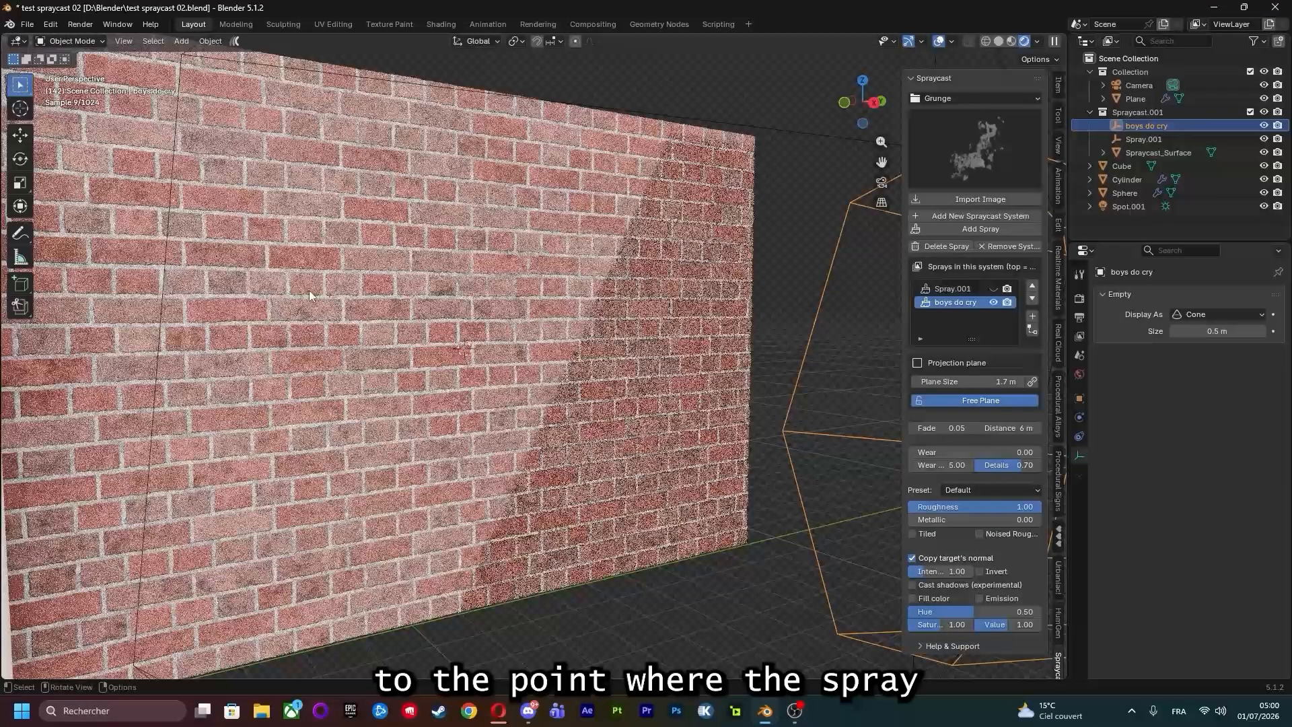
pyautogui.scroll(-3, 786, 391)
pyautogui.moveTo(681, 326); pyautogui.dragTo(855, 413, button='middle')
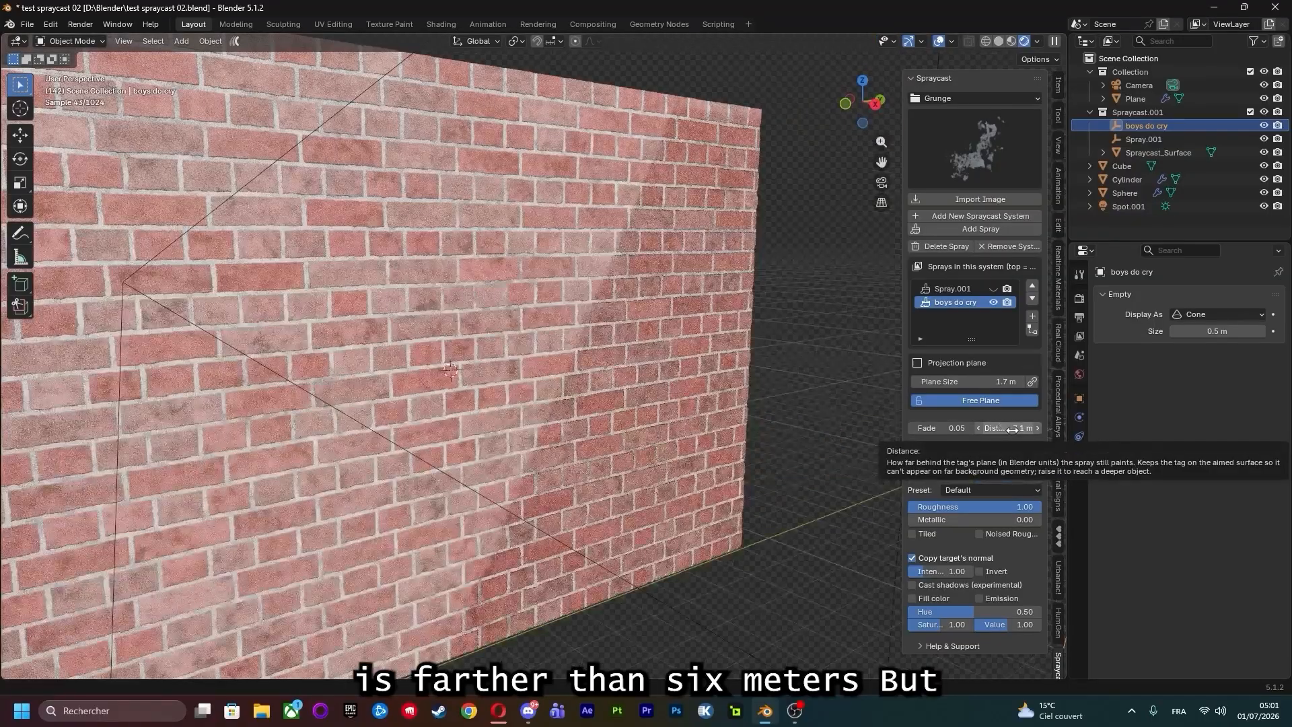
pyautogui.moveTo(1012, 430); pyautogui.dragTo(1015, 430)
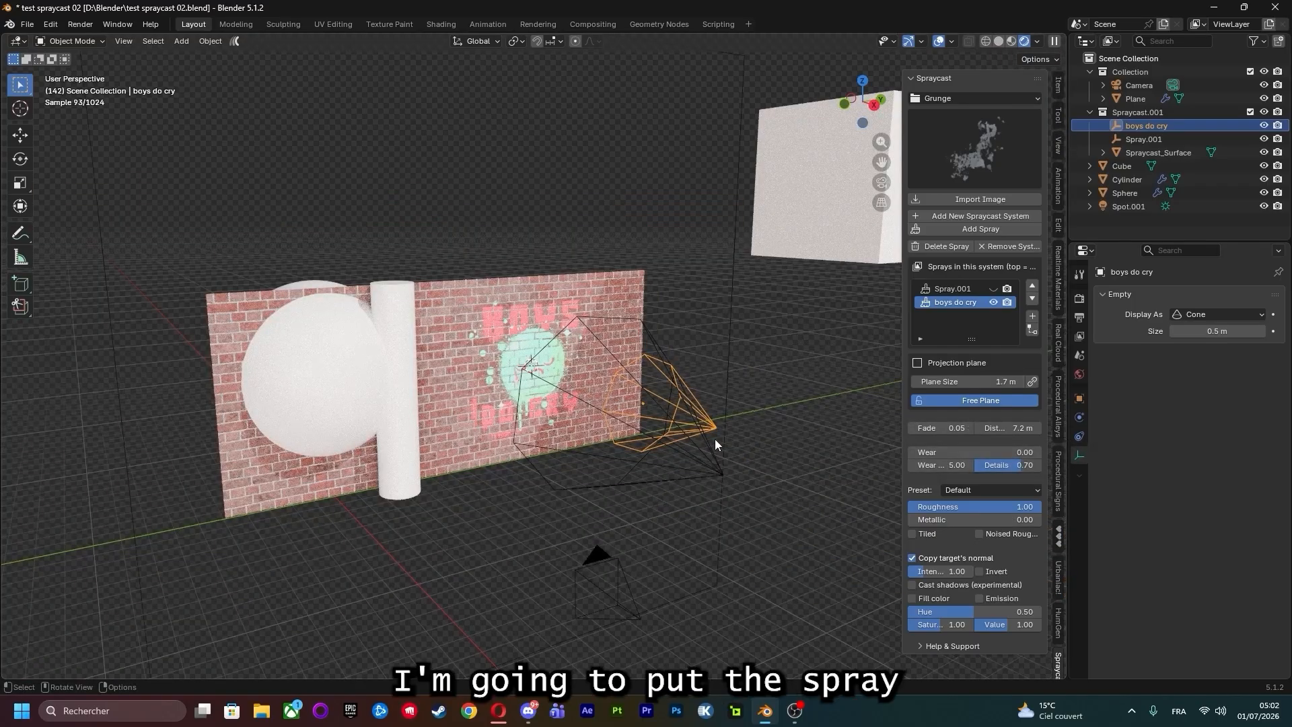
# Move the boys do cry spray along the global Y and Z axes to aim it at the sphere.
pyautogui.press('g')
pyautogui.press('y')
pyautogui.click(453, 492)
pyautogui.press('g')
pyautogui.press('z')
pyautogui.click(453, 459)
# Select the Spraycast_Surface projection plane and move it along the global X axis, out in front of the sphere.
pyautogui.moveTo(453, 459); pyautogui.dragTo(468, 480, button='middle')
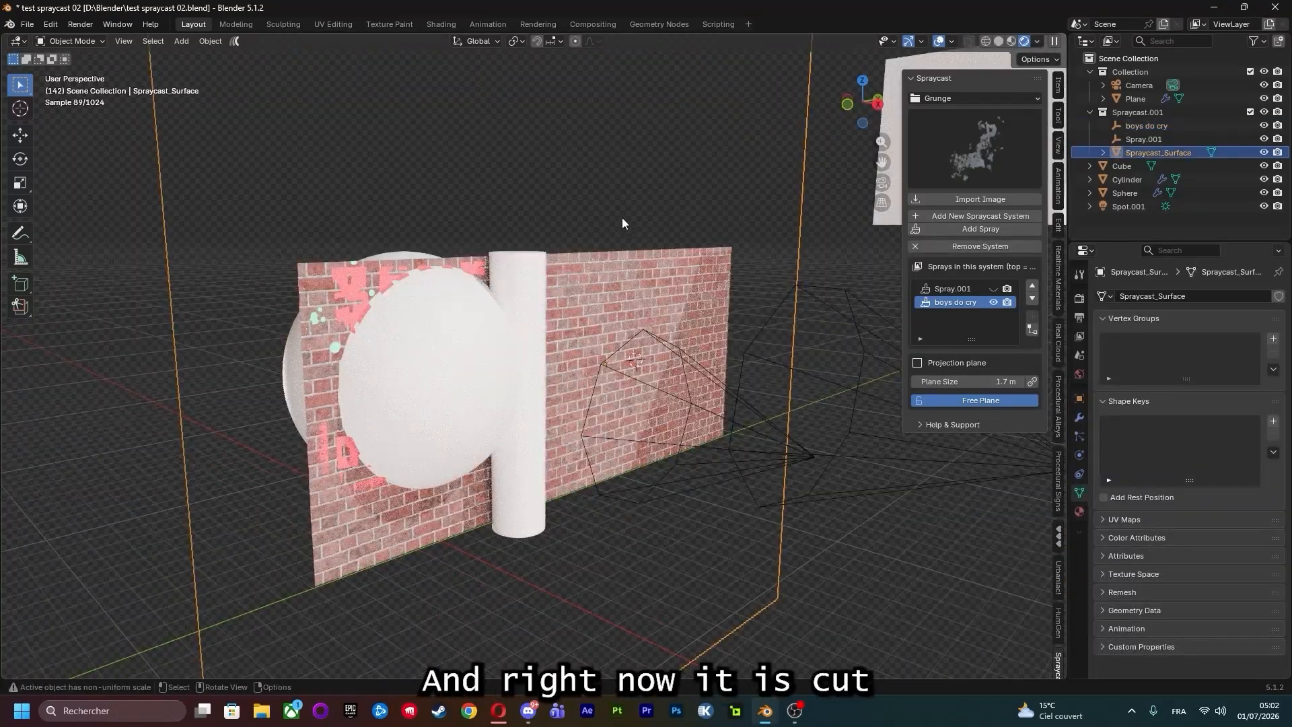
pyautogui.moveTo(406, 207); pyautogui.dragTo(484, 237, button='middle')
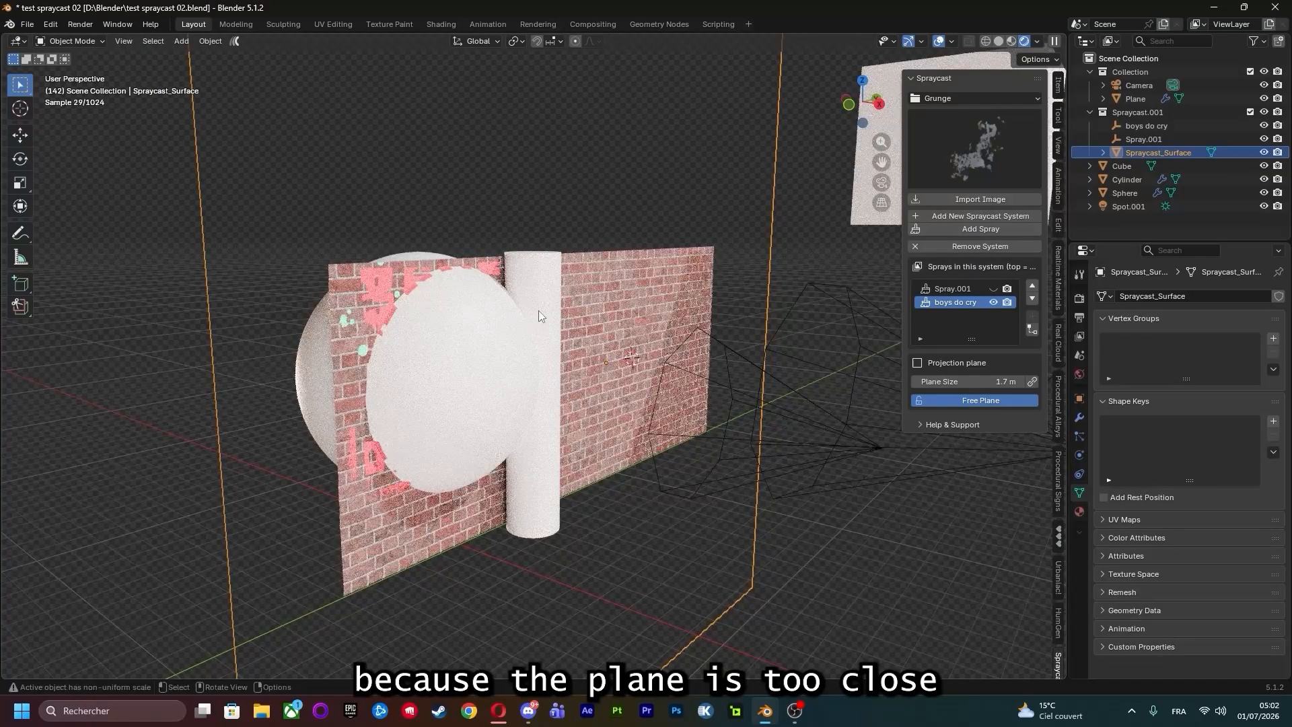
pyautogui.press('g')
pyautogui.press('x')
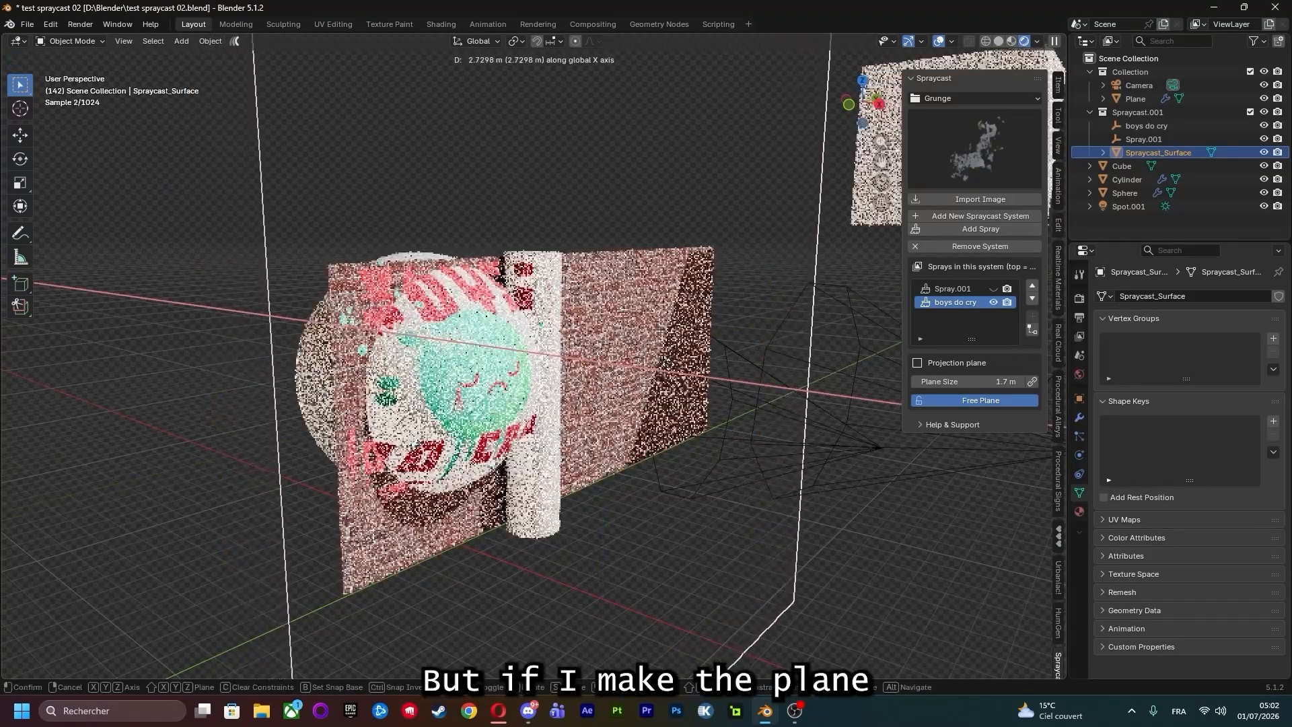
pyautogui.click(633, 318)
pyautogui.moveTo(633, 318)
pyautogui.mouseDown(button='middle')
pyautogui.moveTo(600, 337)
pyautogui.moveTo(502, 216)
pyautogui.mouseUp(button='middle')
pyautogui.scroll(-2, 601, 339)
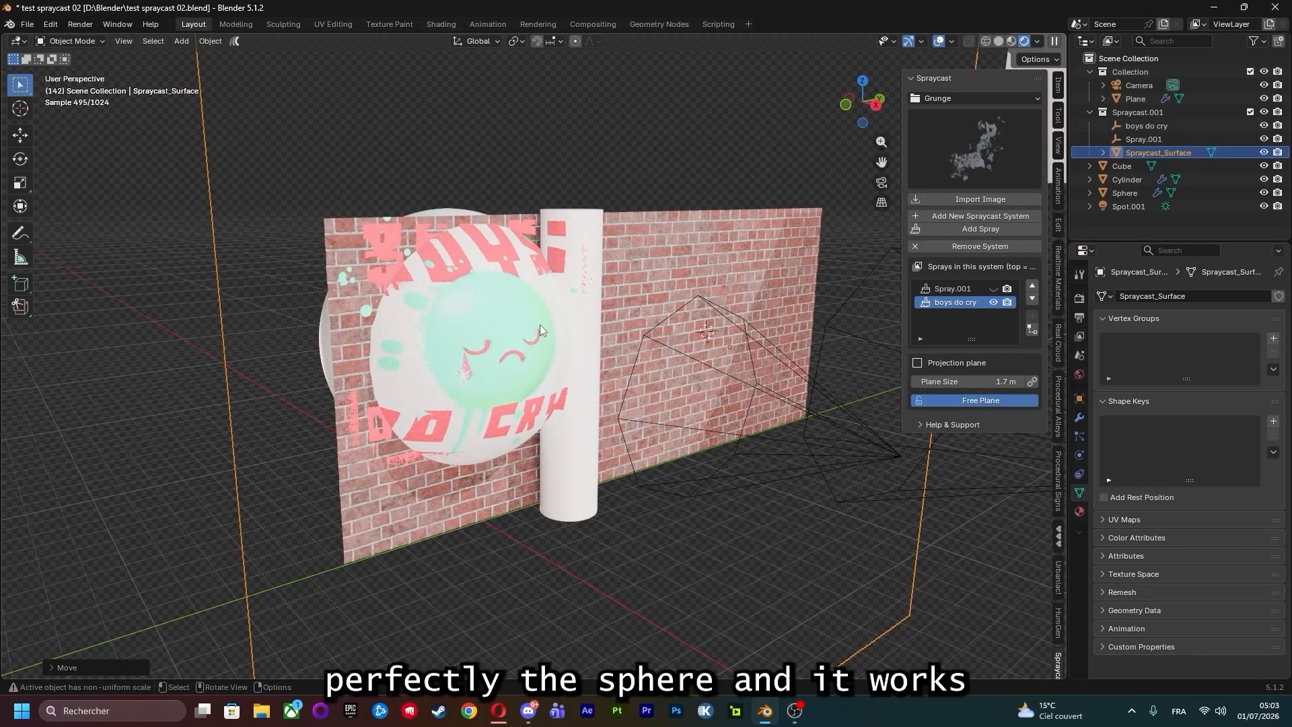
# Select the boys do cry spray, test higher fade values and set its fade to 0.00.
pyautogui.click(949, 302)
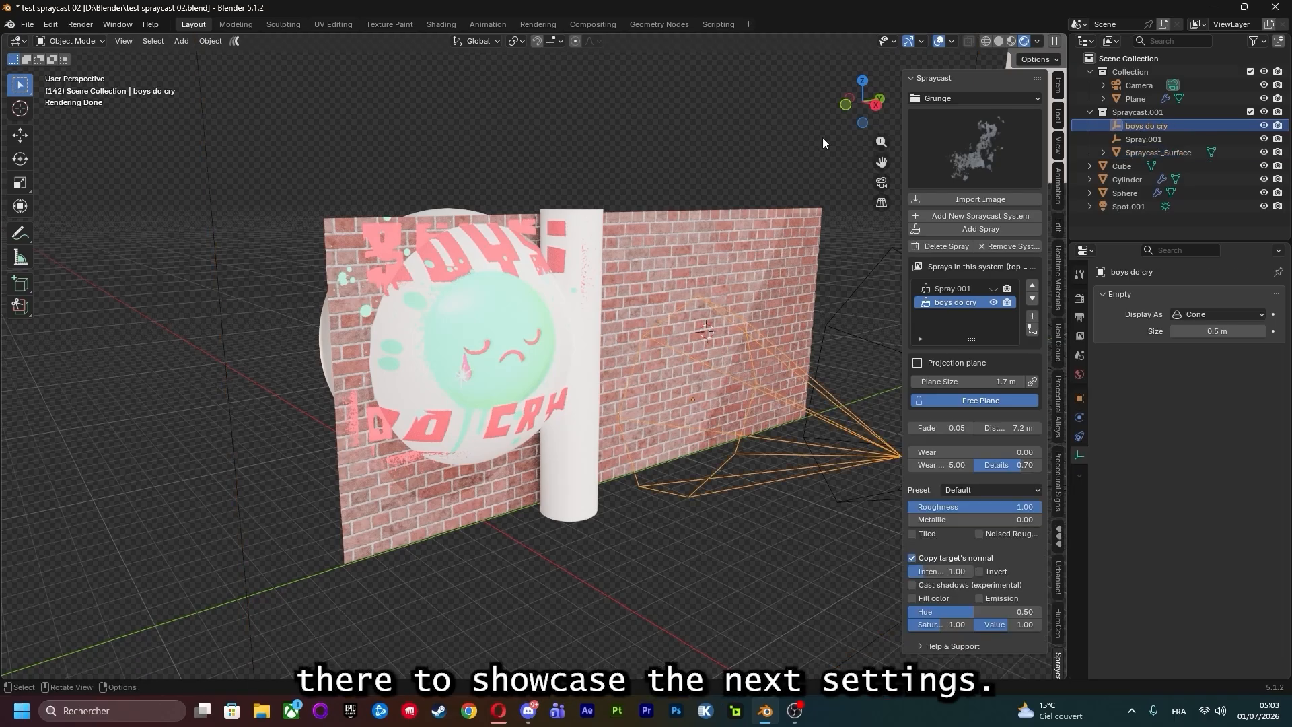
pyautogui.moveTo(822, 138); pyautogui.dragTo(724, 177, button='middle')
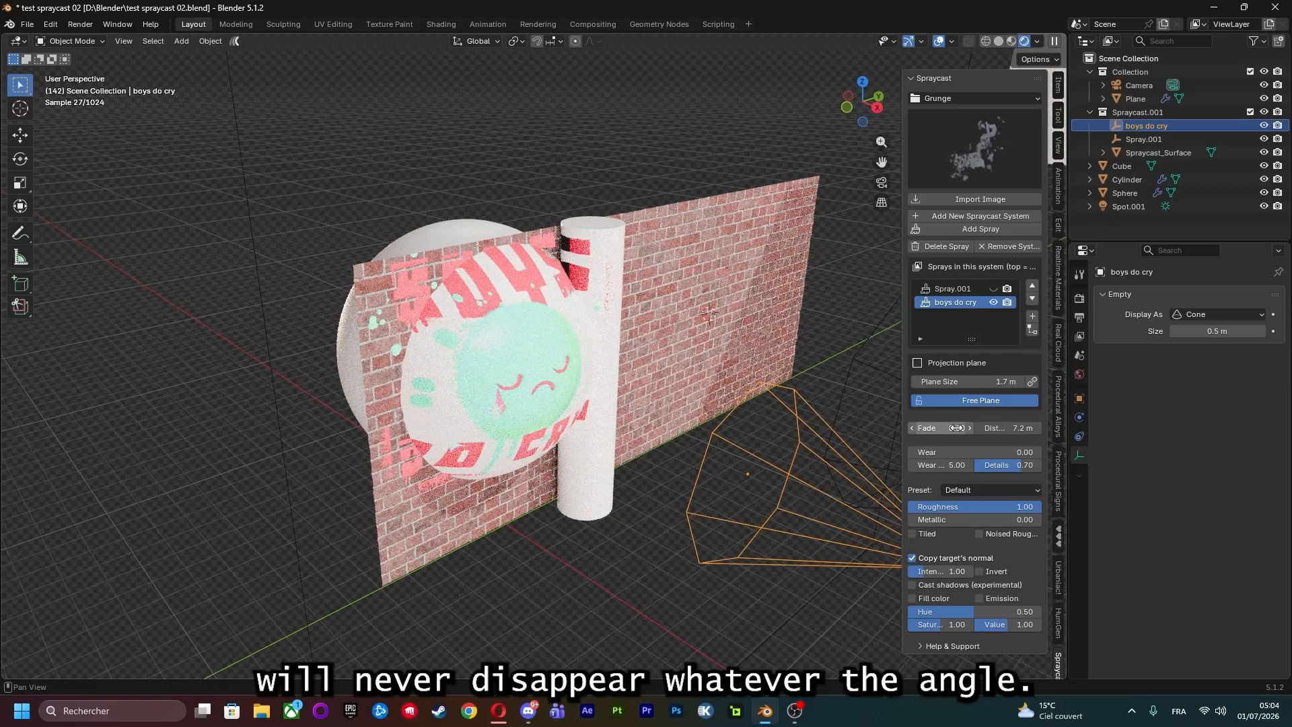
pyautogui.moveTo(946, 428); pyautogui.dragTo(1028, 428)
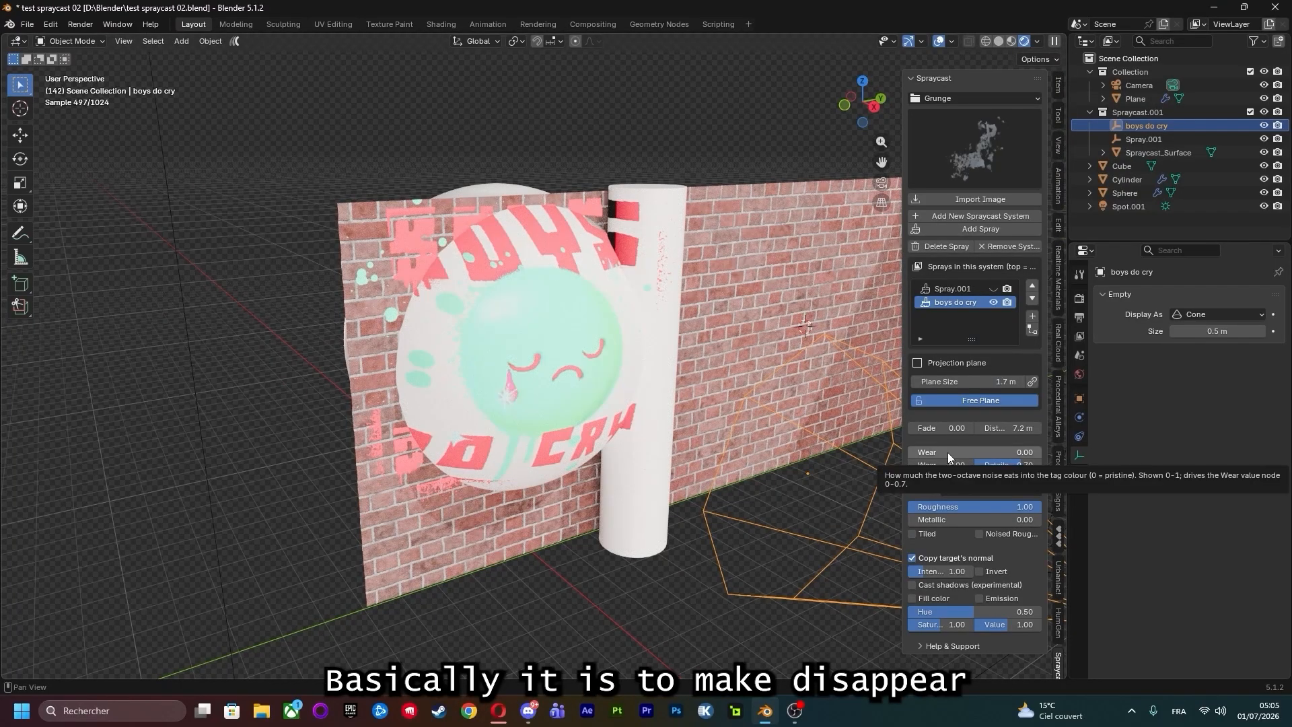
# Test wear on the boys do cry spray, set the wear scale to 7.79 and details to 0.60, and return wear to 0.00.
pyautogui.moveTo(947, 452); pyautogui.dragTo(1044, 452)
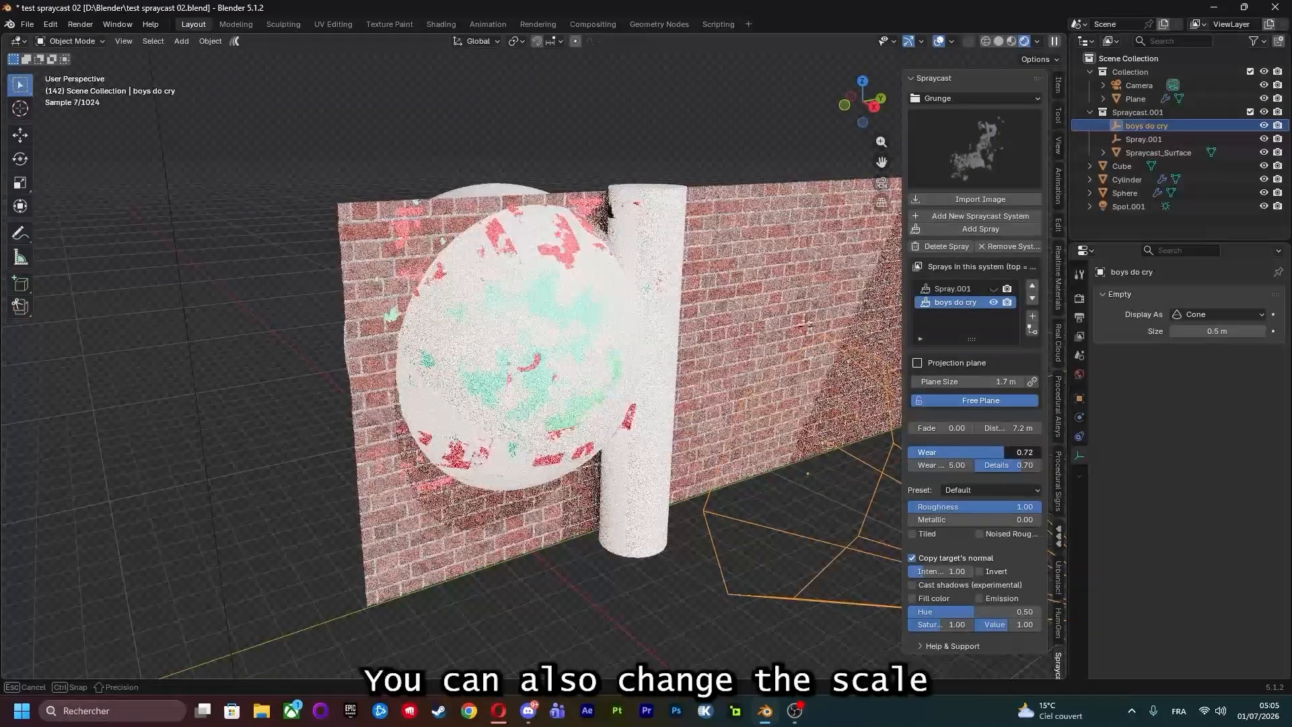
pyautogui.moveTo(940, 465); pyautogui.dragTo(973, 465)
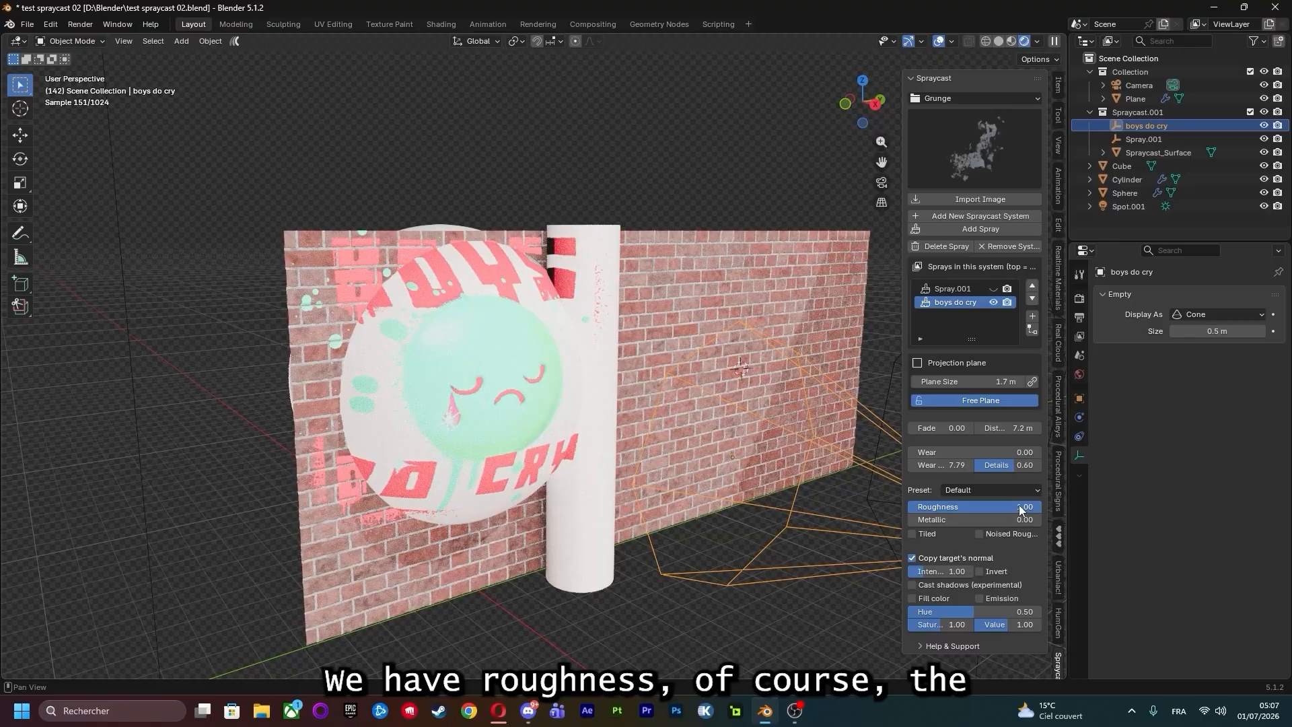
# Set the boys do cry spray's roughness to 0.00 and metallic to 1.00.
pyautogui.moveTo(1022, 509); pyautogui.dragTo(887, 509)
pyautogui.moveTo(653, 404)
pyautogui.mouseDown(button='middle')
pyautogui.moveTo(674, 397)
pyautogui.moveTo(665, 402)
pyautogui.mouseUp(button='middle')
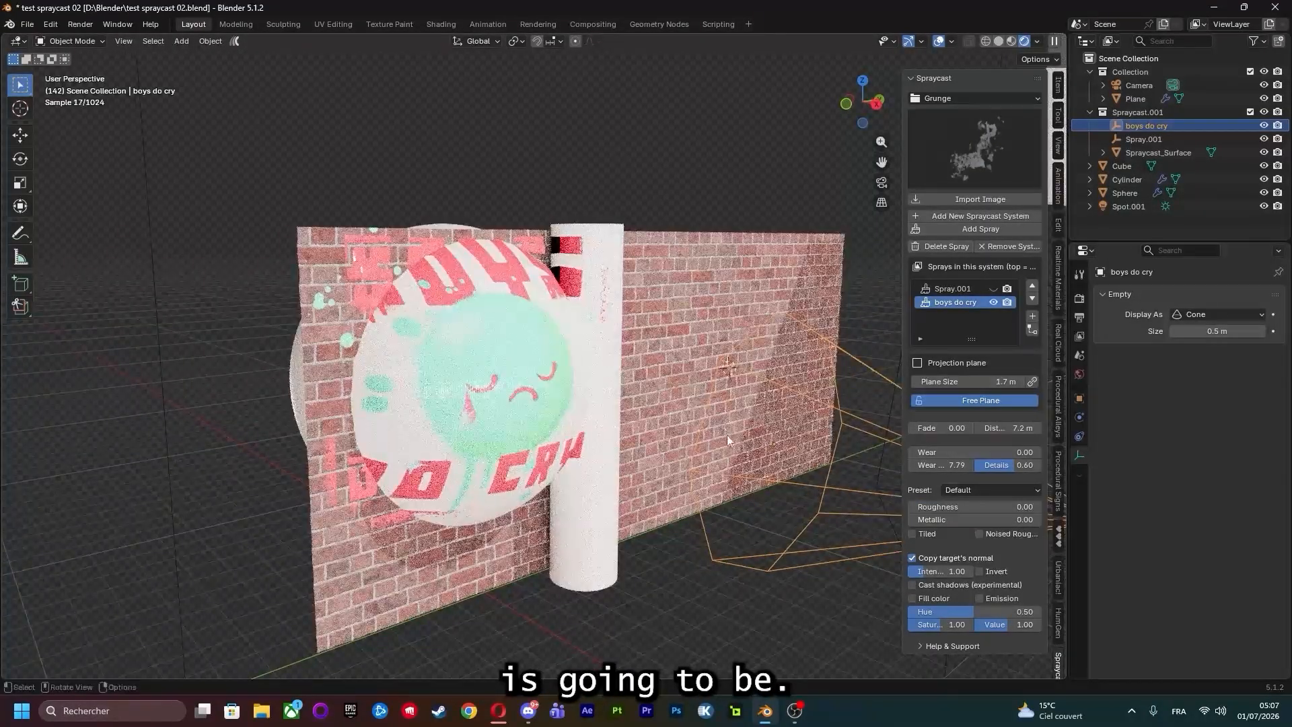
pyautogui.moveTo(927, 519); pyautogui.dragTo(1042, 524)
pyautogui.moveTo(774, 420); pyautogui.dragTo(915, 534, button='middle')
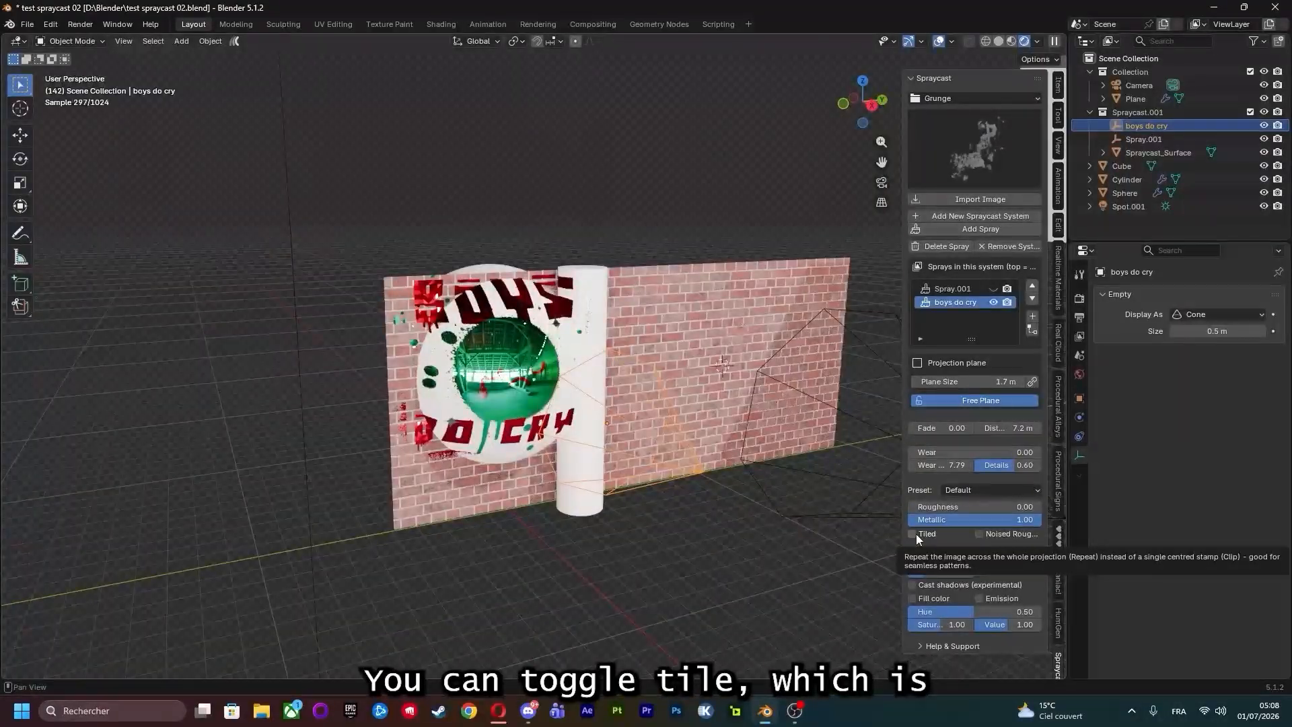
# Enable tiling for the boys do cry image and move the spray along the global Y axis.
pyautogui.click(912, 533)
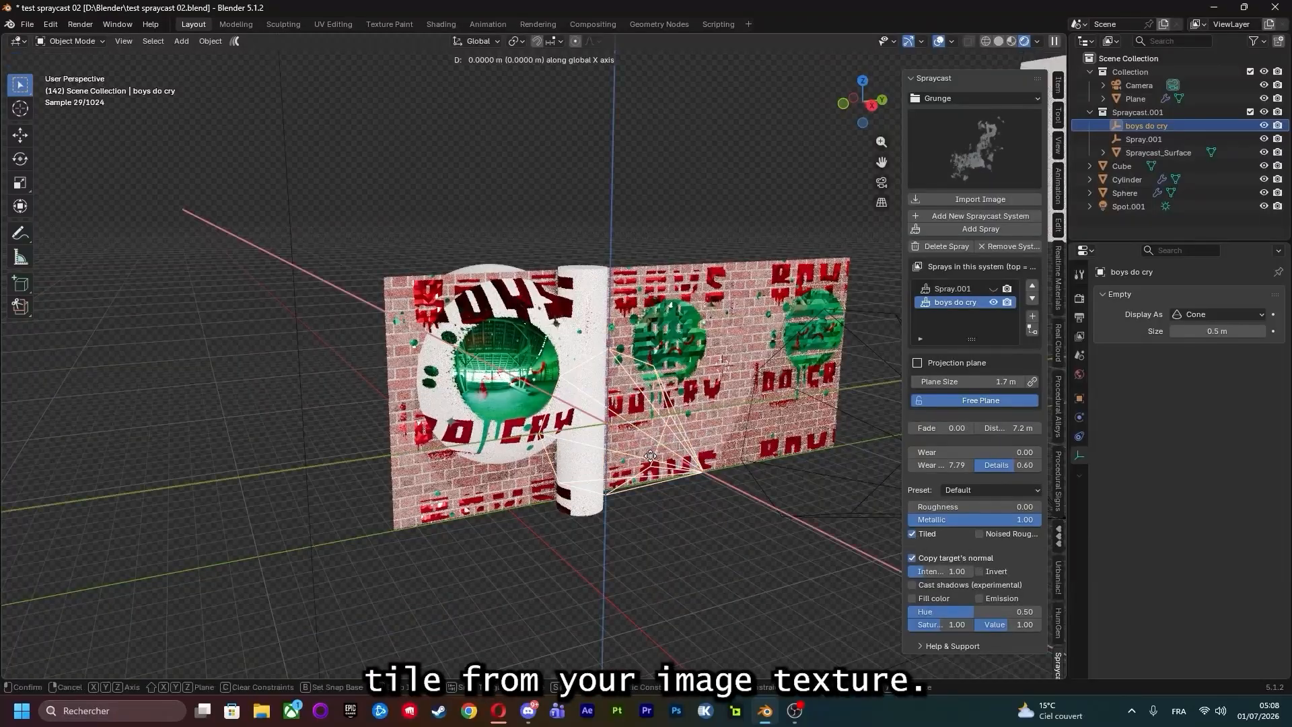
pyautogui.press('g')
pyautogui.press('y')
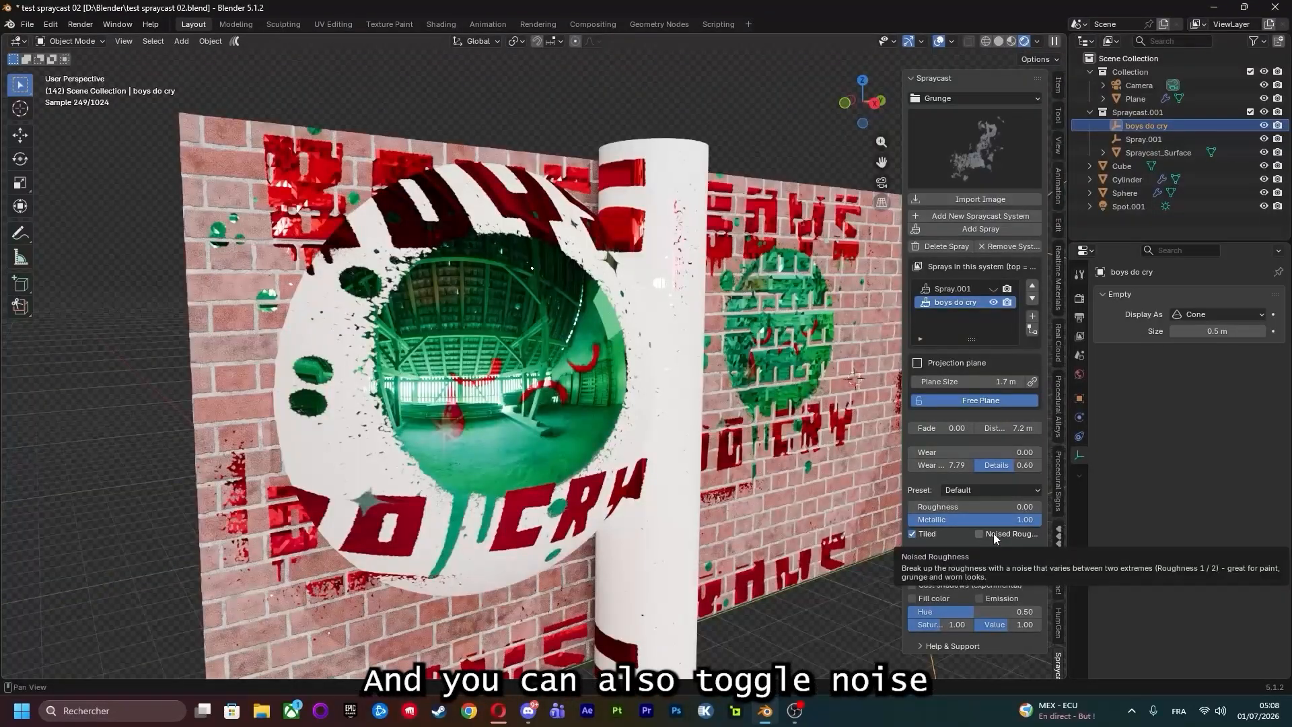
# Try noised roughness on the boys do cry spray and raise its second roughness value.
pyautogui.click(994, 533)
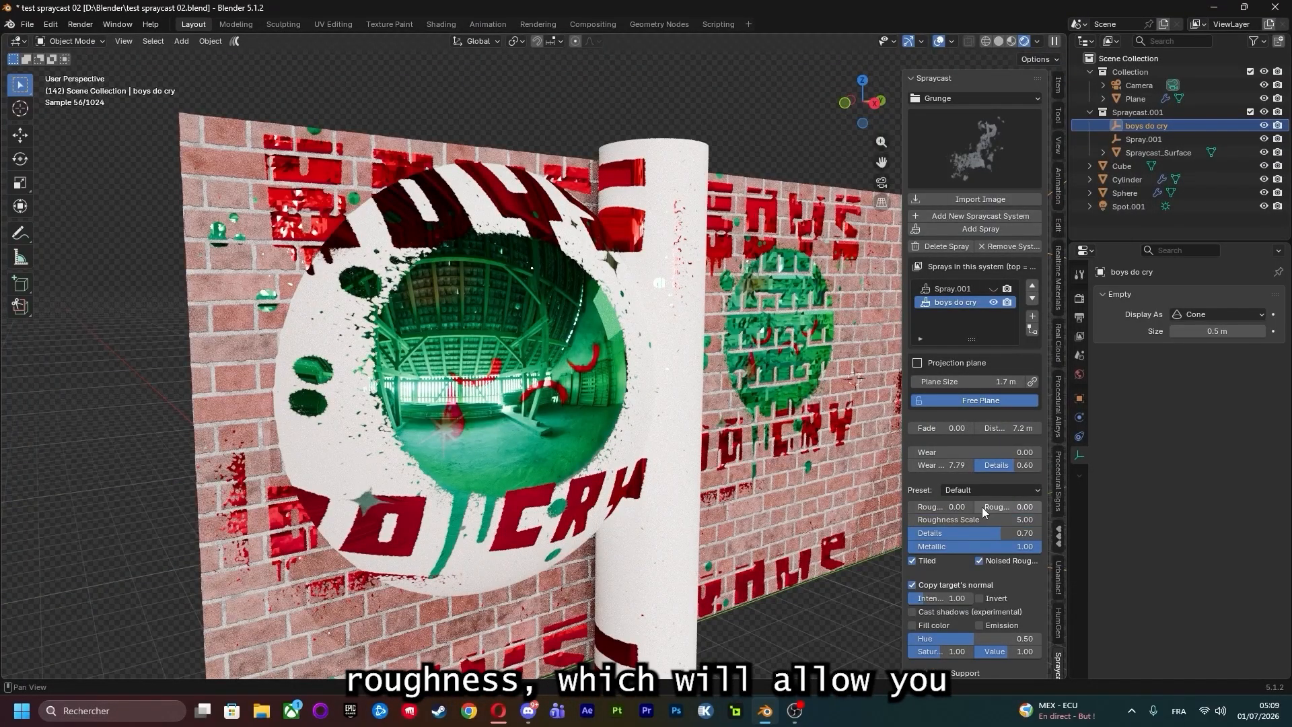
pyautogui.moveTo(983, 507); pyautogui.dragTo(1019, 507)
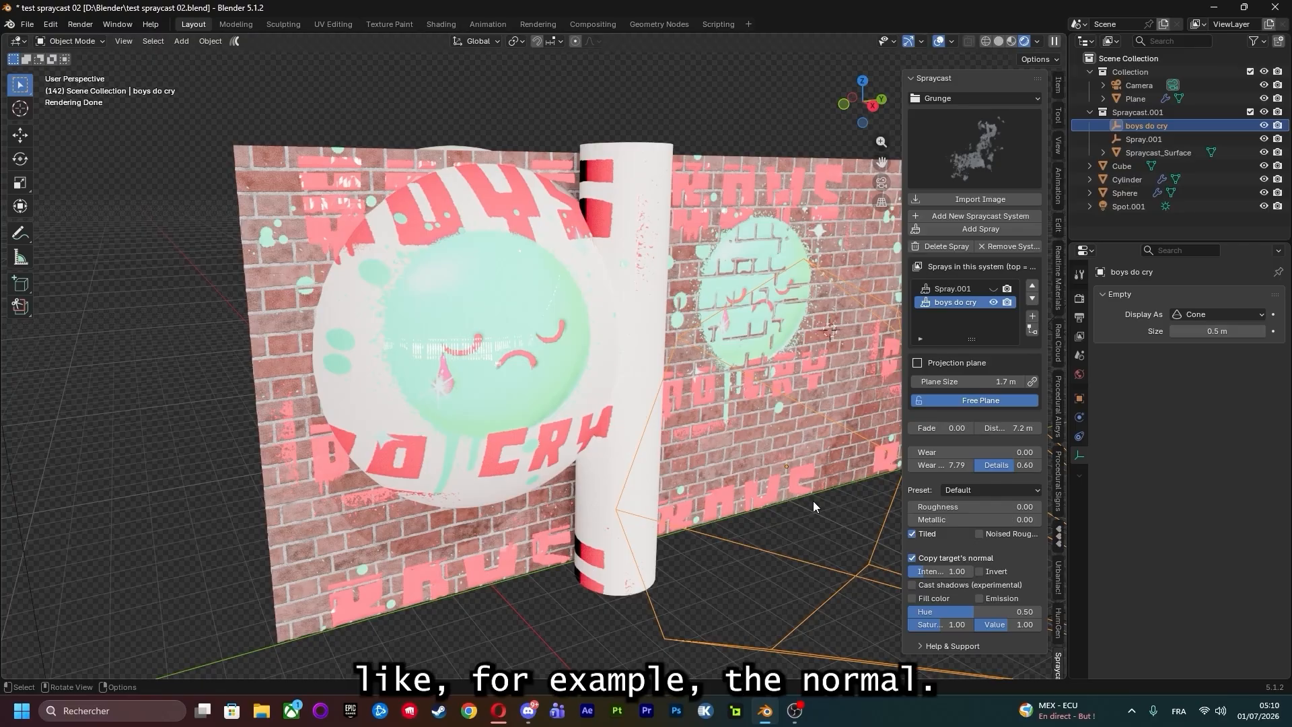
# Toggle copying the target's normal off and back on for the boys do cry spray and try a different normal intensity.
pyautogui.click(913, 558)
pyautogui.scroll(-2, 415, 313)
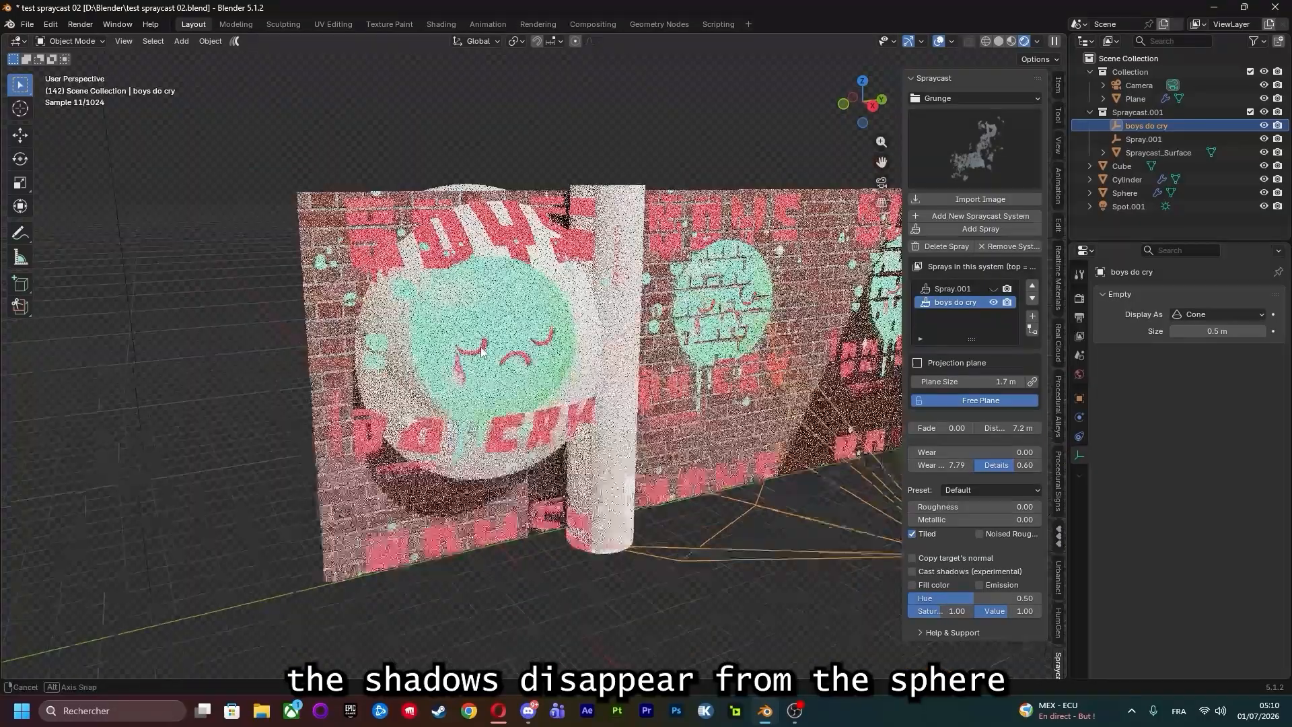
pyautogui.moveTo(525, 358); pyautogui.dragTo(530, 338, button='middle')
pyautogui.scroll(2, 530, 338)
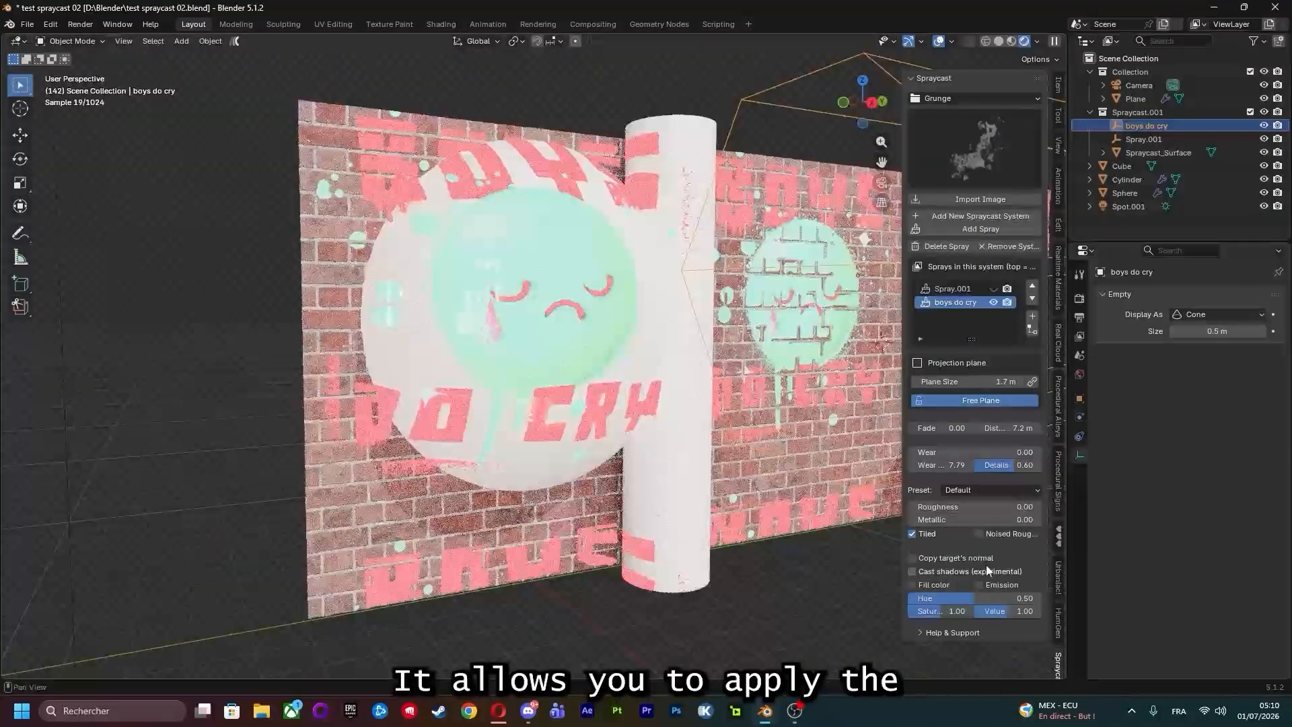
pyautogui.click(951, 558)
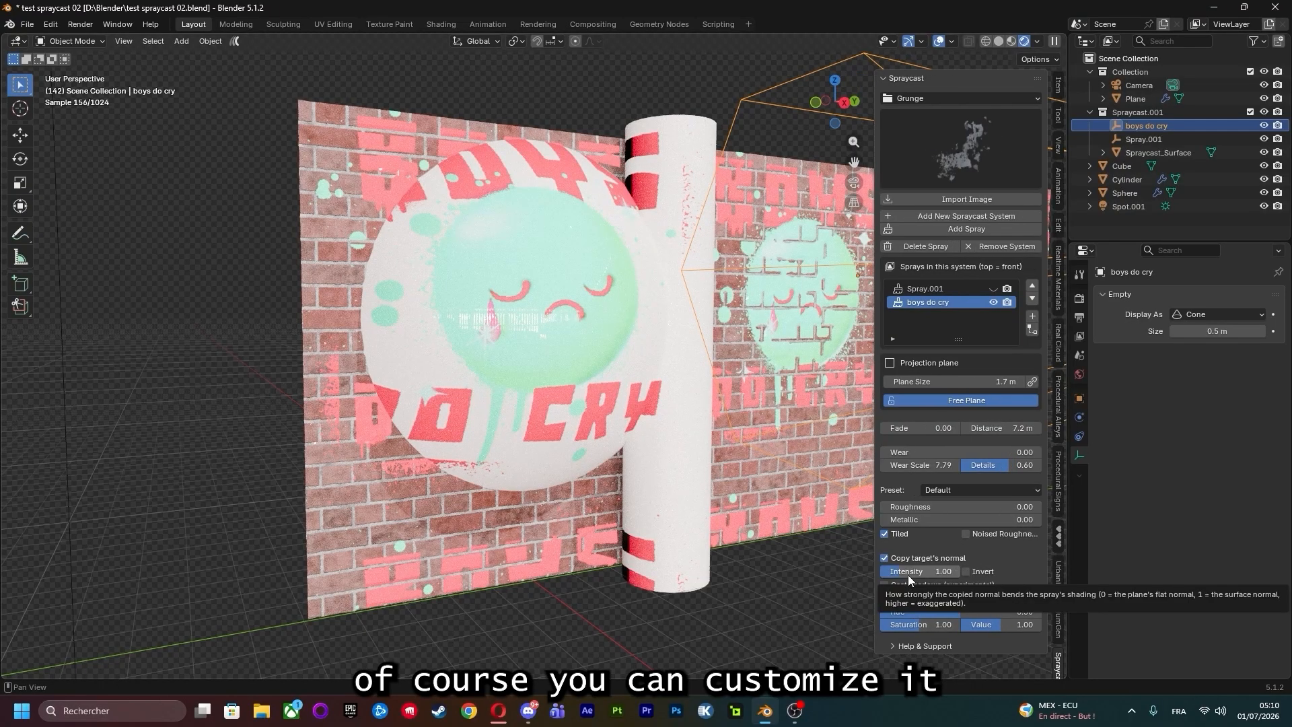
pyautogui.moveTo(907, 575); pyautogui.dragTo(975, 571)
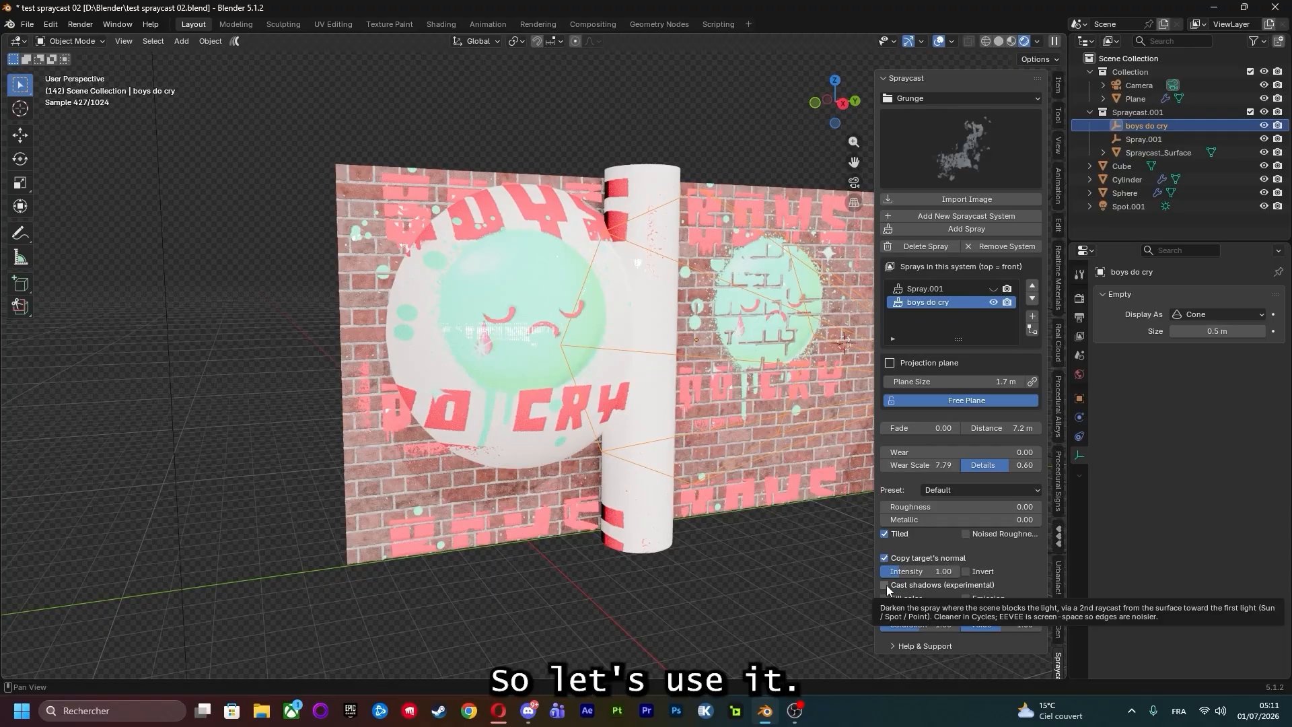
# Enable cast shadows for the boys do cry spray with strength 0.84 and blur 0.43.
pyautogui.click(885, 585)
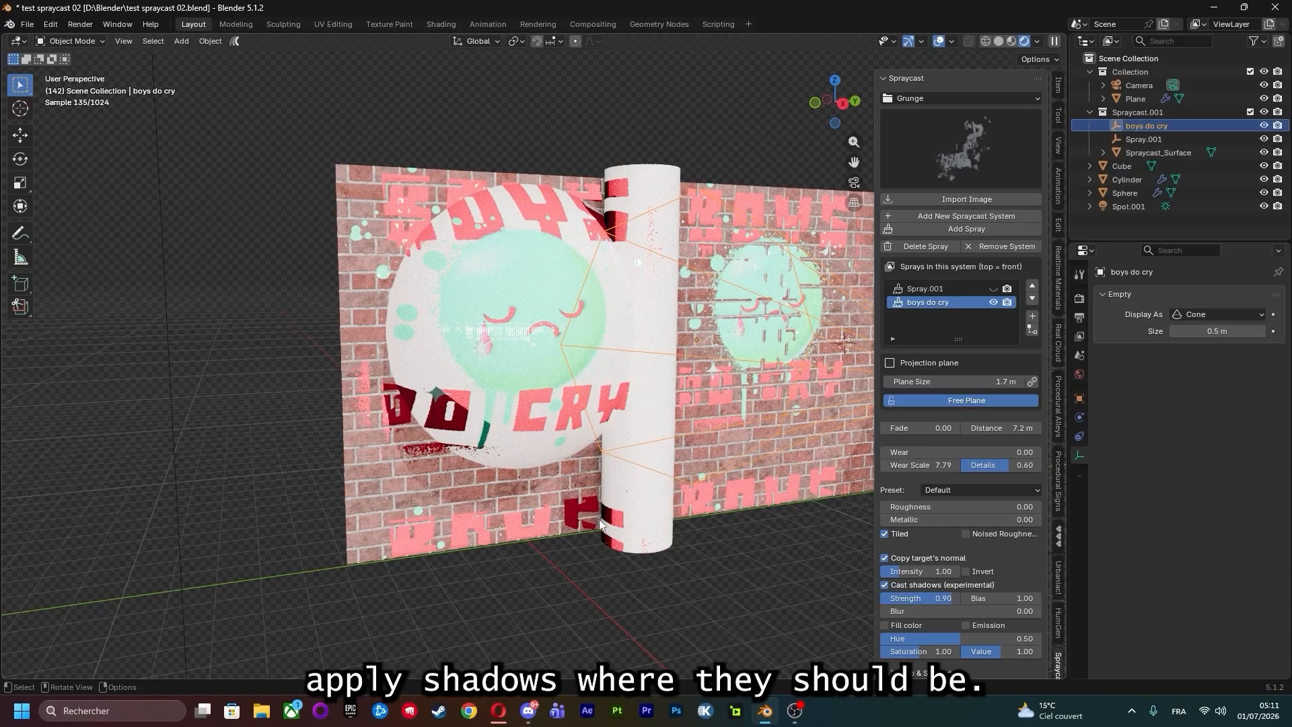
pyautogui.moveTo(950, 601)
pyautogui.mouseDown()
pyautogui.moveTo(930, 600)
pyautogui.moveTo(951, 600)
pyautogui.mouseUp()
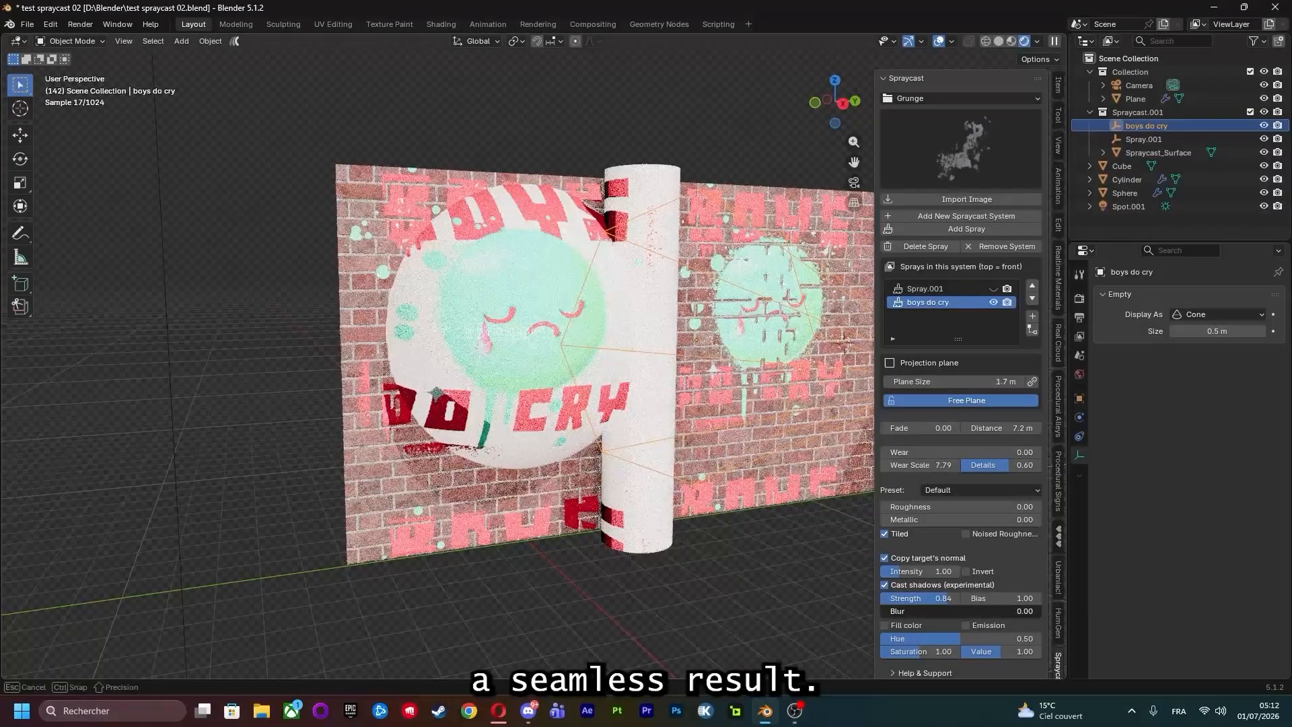
pyautogui.moveTo(949, 611); pyautogui.dragTo(1030, 598)
pyautogui.press('Escape')
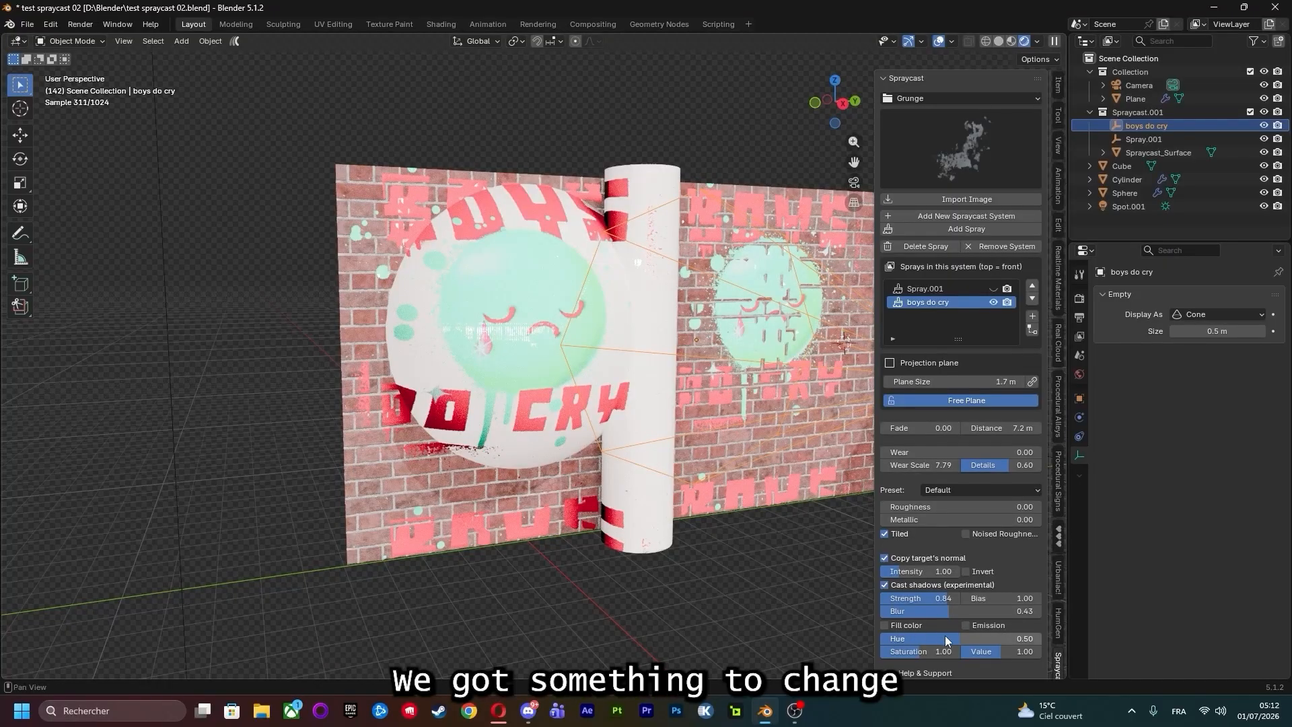
# Shift the boys do cry spray's hue to purple lettering with yellow shapes, and try its fill color and emission options.
pyautogui.moveTo(945, 635)
pyautogui.mouseDown()
pyautogui.moveTo(875, 643)
pyautogui.moveTo(1040, 655)
pyautogui.mouseUp()
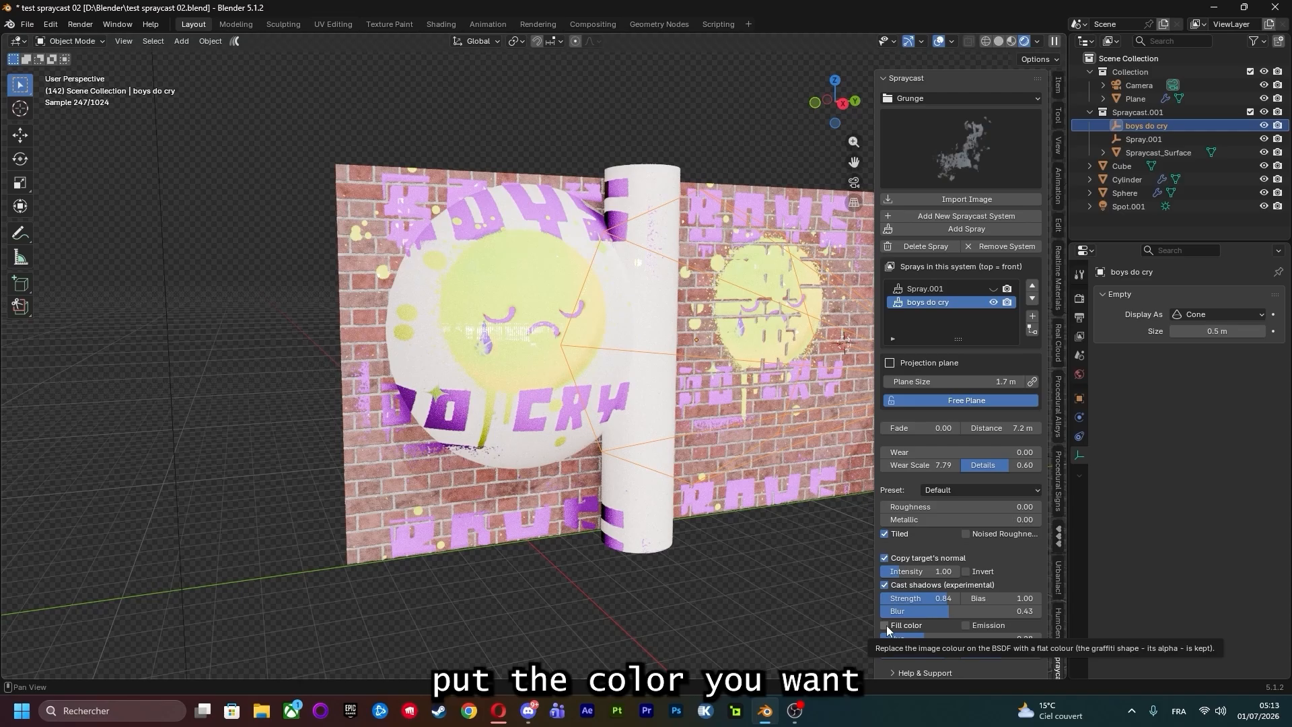
pyautogui.click(886, 626)
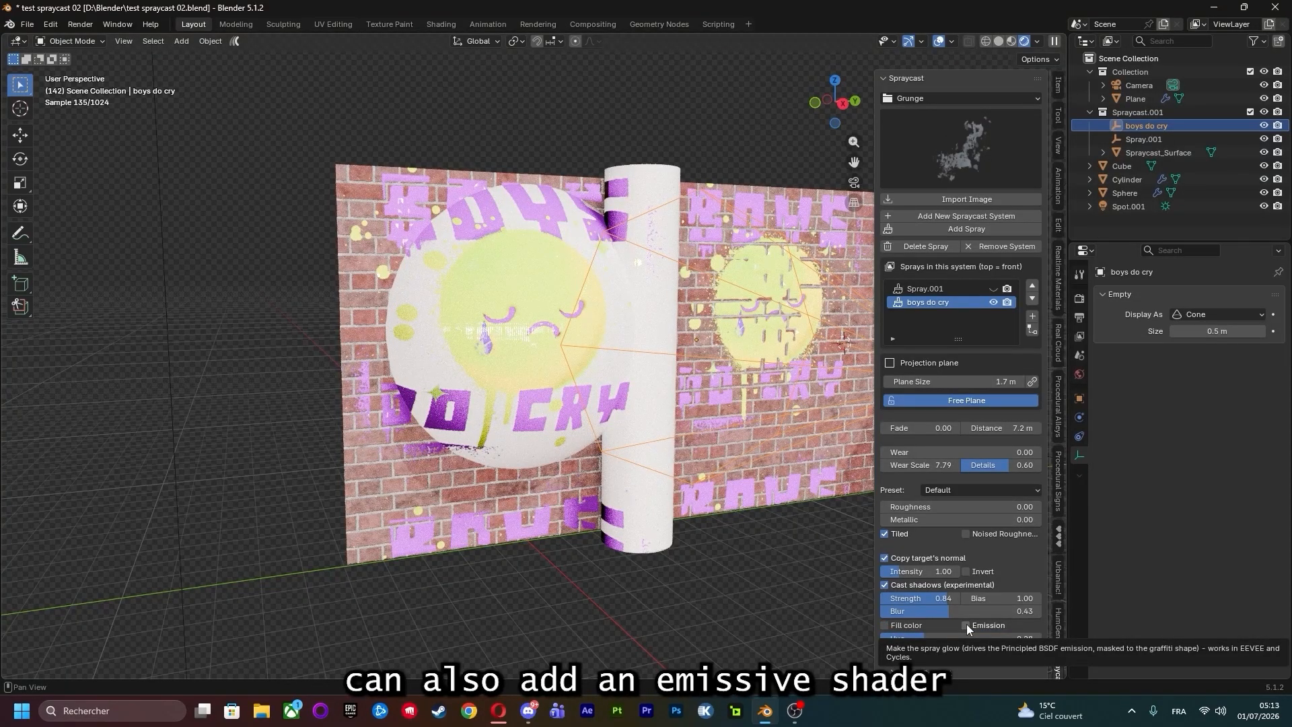
pyautogui.click(967, 626)
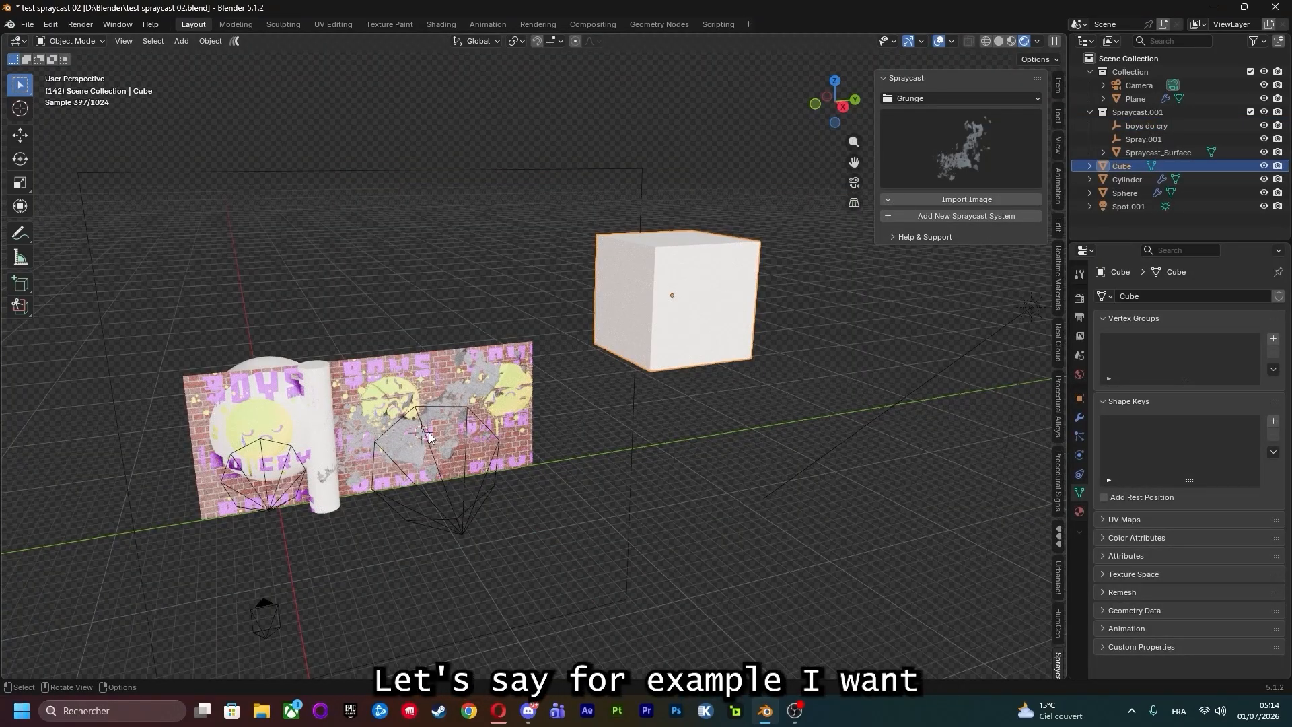
# Place the 3D cursor on the side face of the cube that is nearest the brick wall.
pyautogui.moveTo(666, 310); pyautogui.dragTo(567, 378, button='middle')
pyautogui.keyDown('shift'); pyautogui.rightClick(567, 379); pyautogui.keyUp('shift')
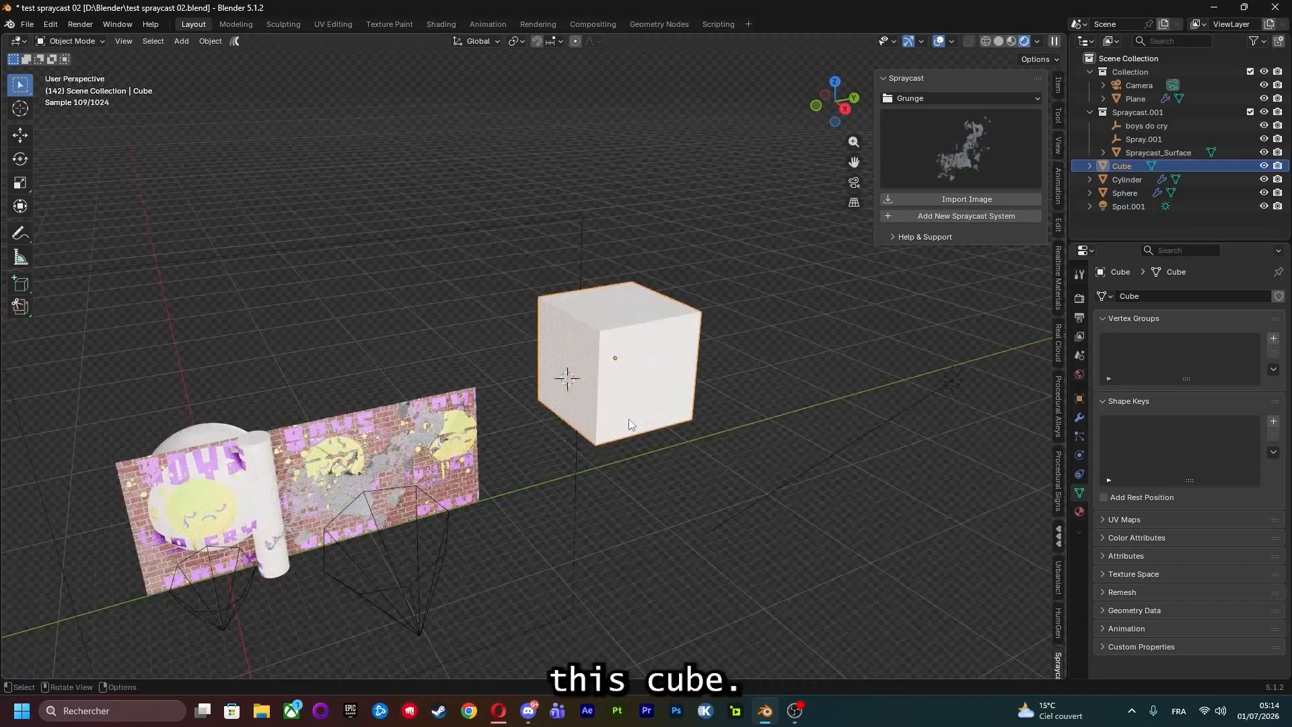
pyautogui.moveTo(628, 418); pyautogui.dragTo(556, 358, button='middle')
pyautogui.moveTo(644, 381); pyautogui.dragTo(548, 352, button='middle')
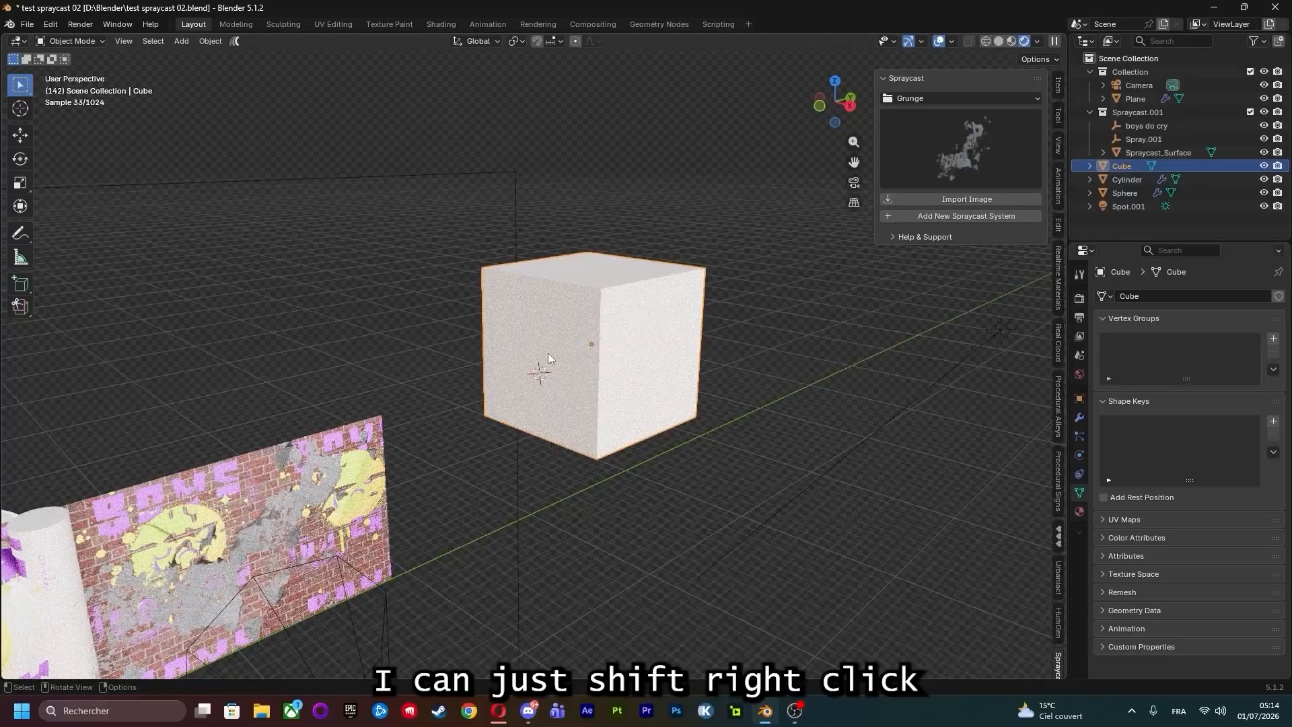
# Add a new Spraycast system with the Grunge image on the cube, reposition the spray along global Z, and deselect it.
pyautogui.click(988, 216)
pyautogui.press('g')
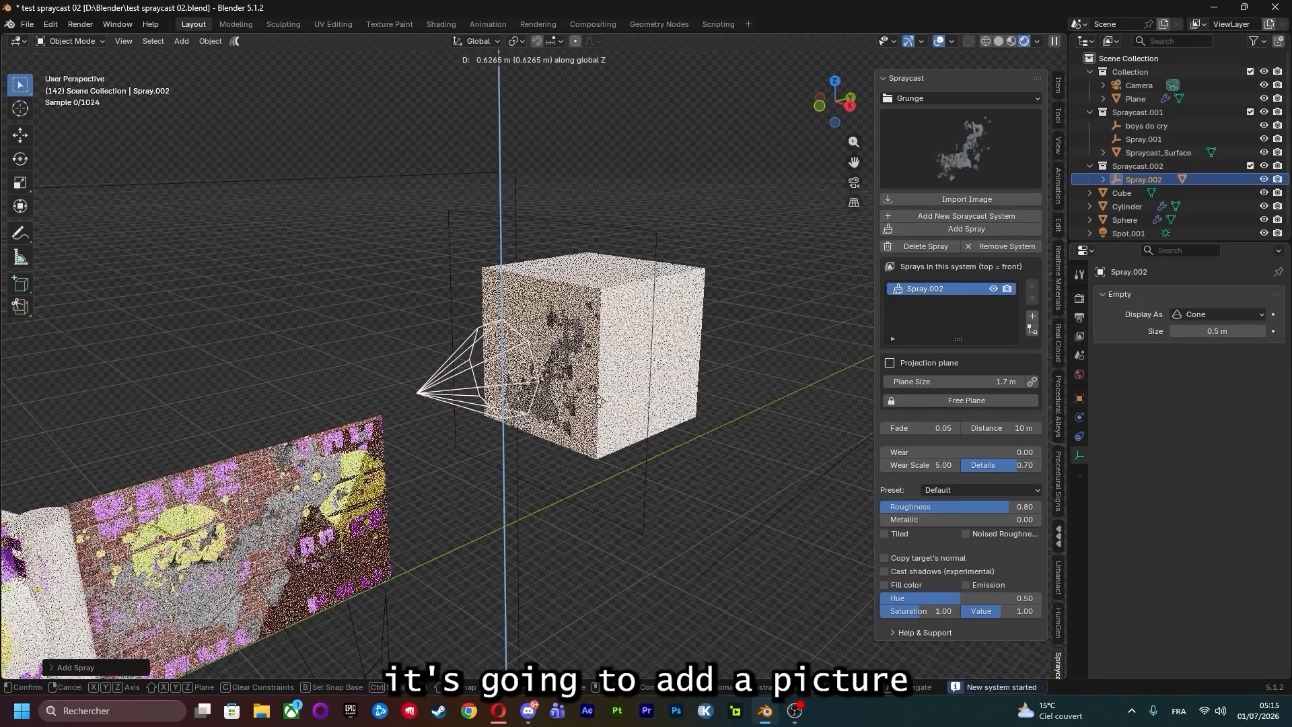
pyautogui.click(595, 398)
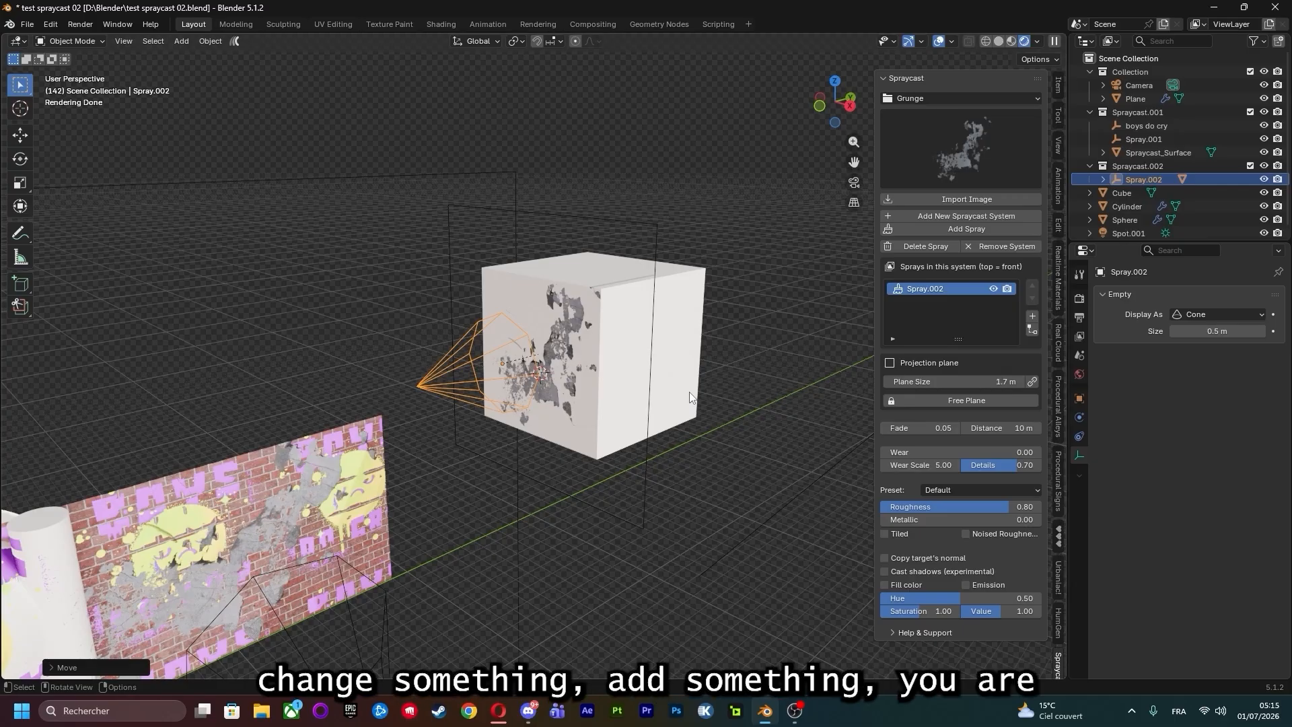
pyautogui.moveTo(637, 394)
pyautogui.mouseDown(button='middle')
pyautogui.moveTo(677, 429)
pyautogui.moveTo(681, 417)
pyautogui.moveTo(692, 515)
pyautogui.mouseUp(button='middle')
pyautogui.click(692, 515)
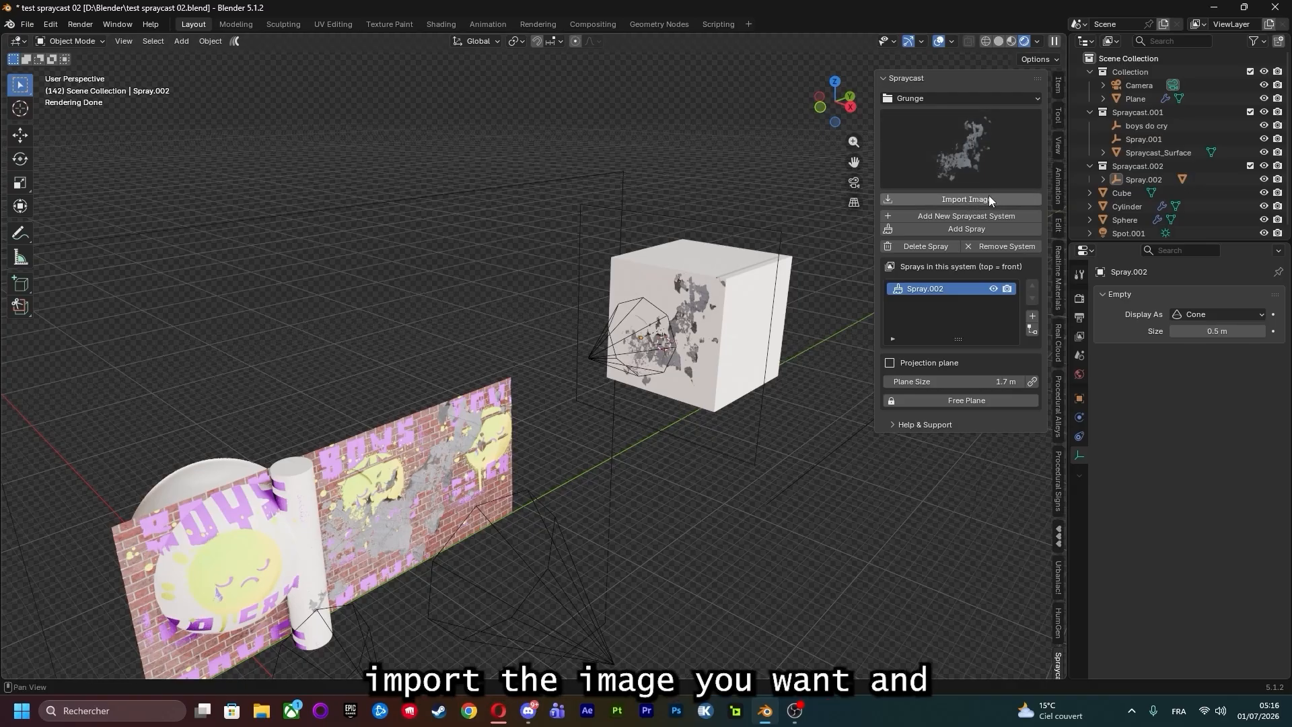
# Add the magic circle image from the Magic category as another spray on the cube and enable its emission.
pyautogui.click(985, 99)
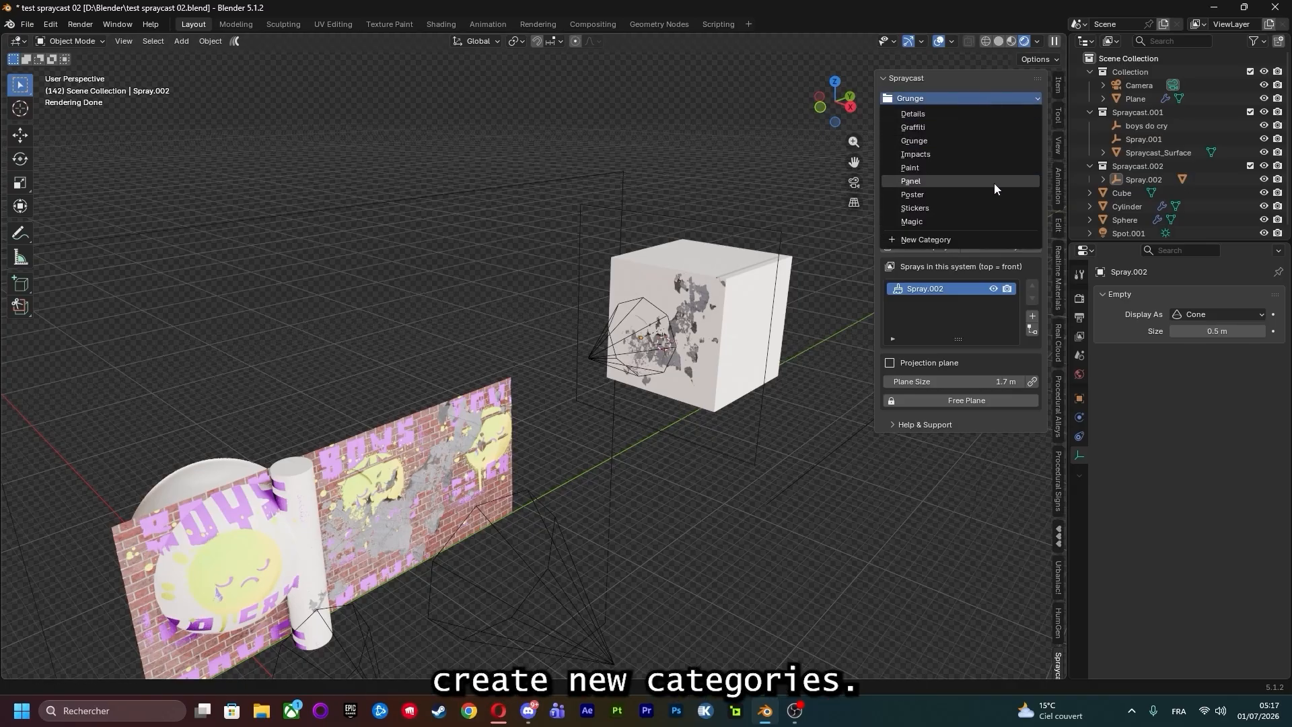
pyautogui.click(948, 222)
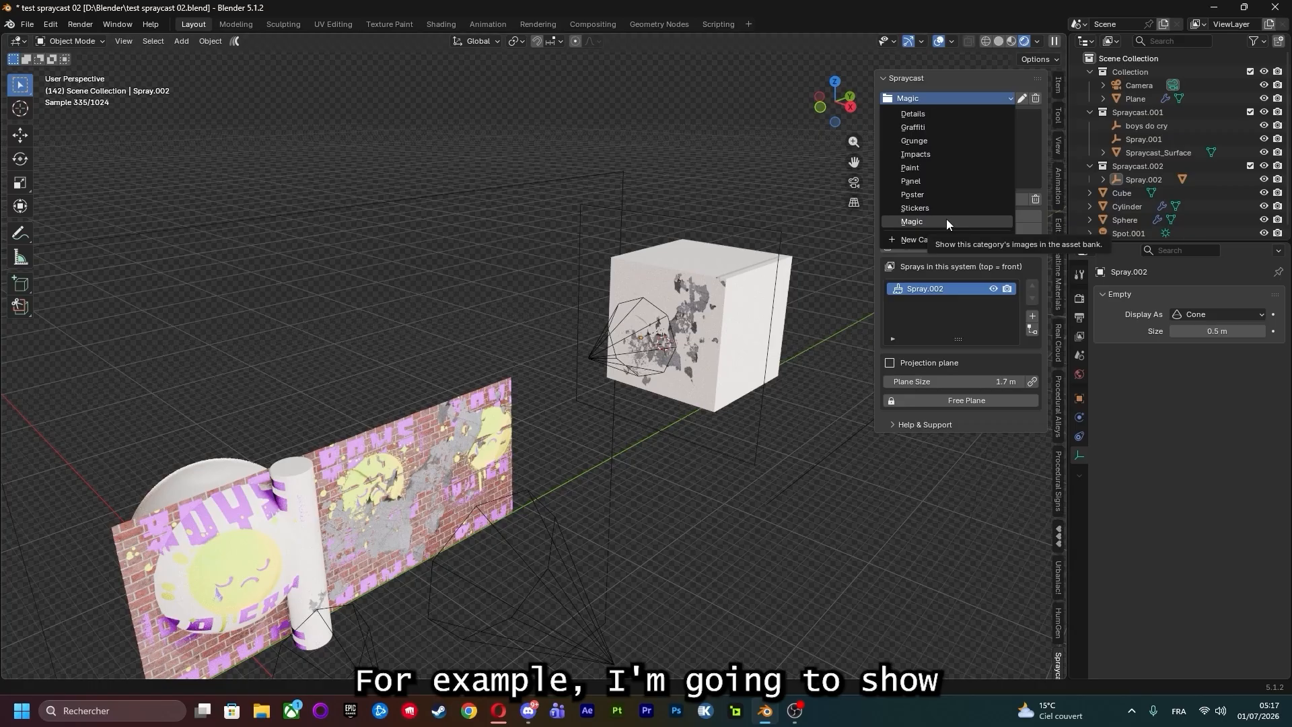
pyautogui.click(946, 219)
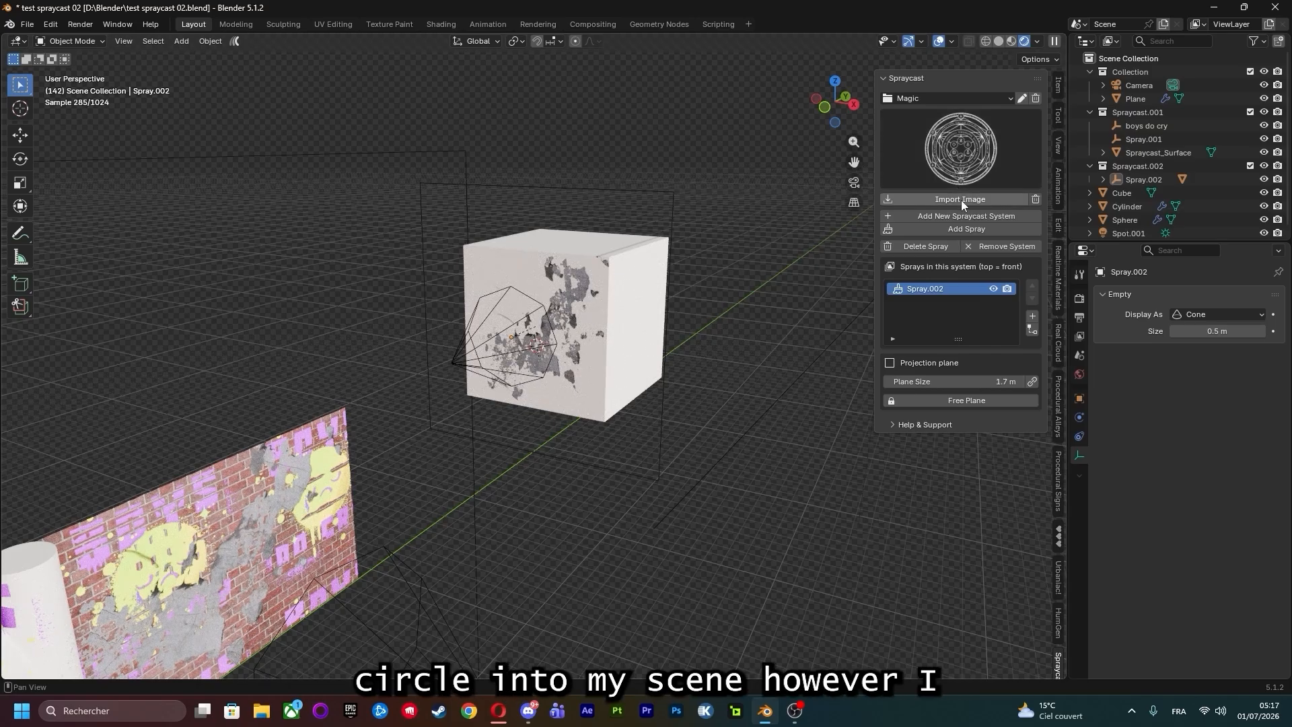
pyautogui.click(956, 231)
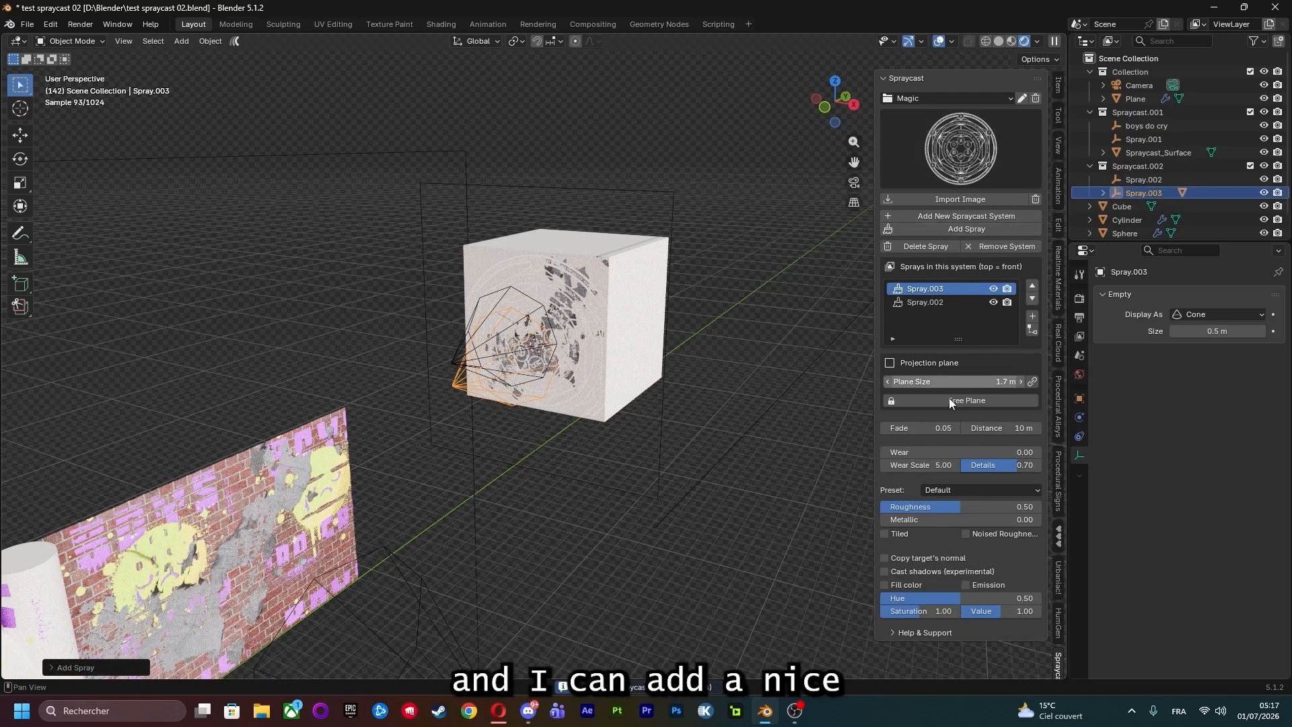
pyautogui.click(983, 591)
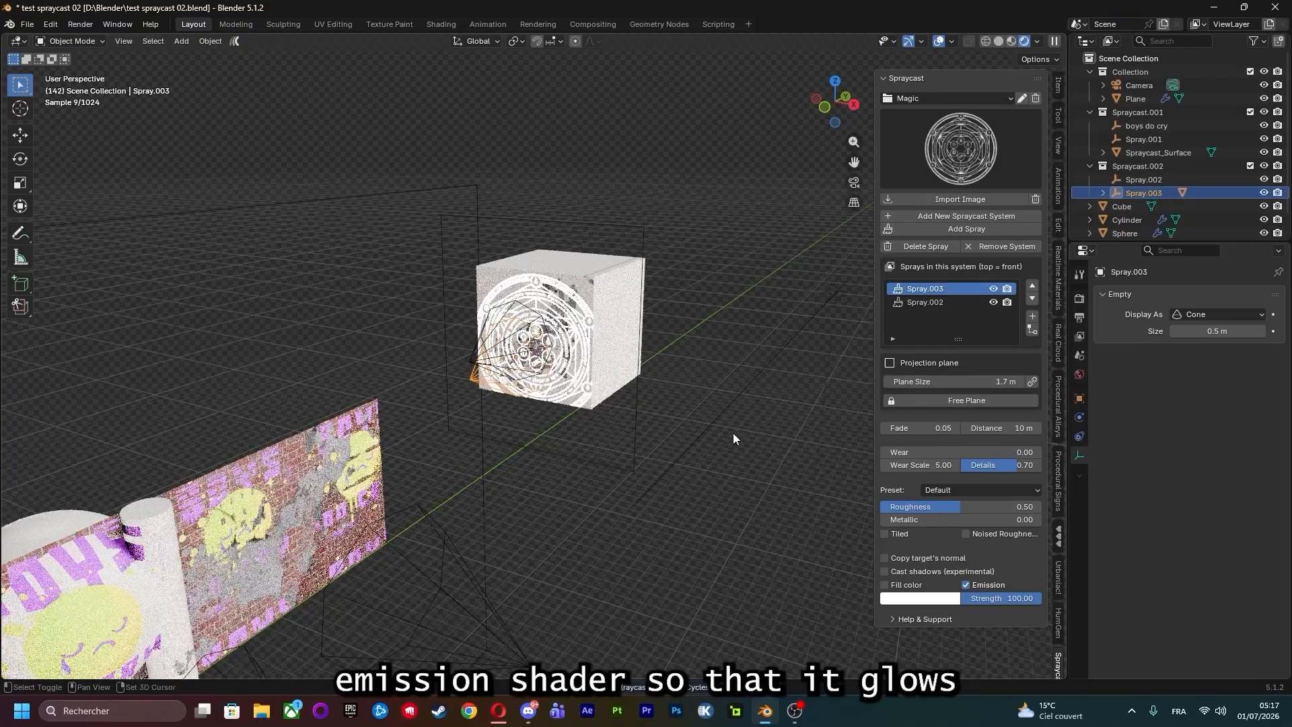
# Move the magic circle spray along global X and rotate it around global Z to project across the cube's vertical edge.
pyautogui.scroll(3, 733, 434)
pyautogui.moveTo(731, 434)
pyautogui.mouseDown(button='middle')
pyautogui.moveTo(765, 429)
pyautogui.moveTo(752, 432)
pyautogui.mouseUp(button='middle')
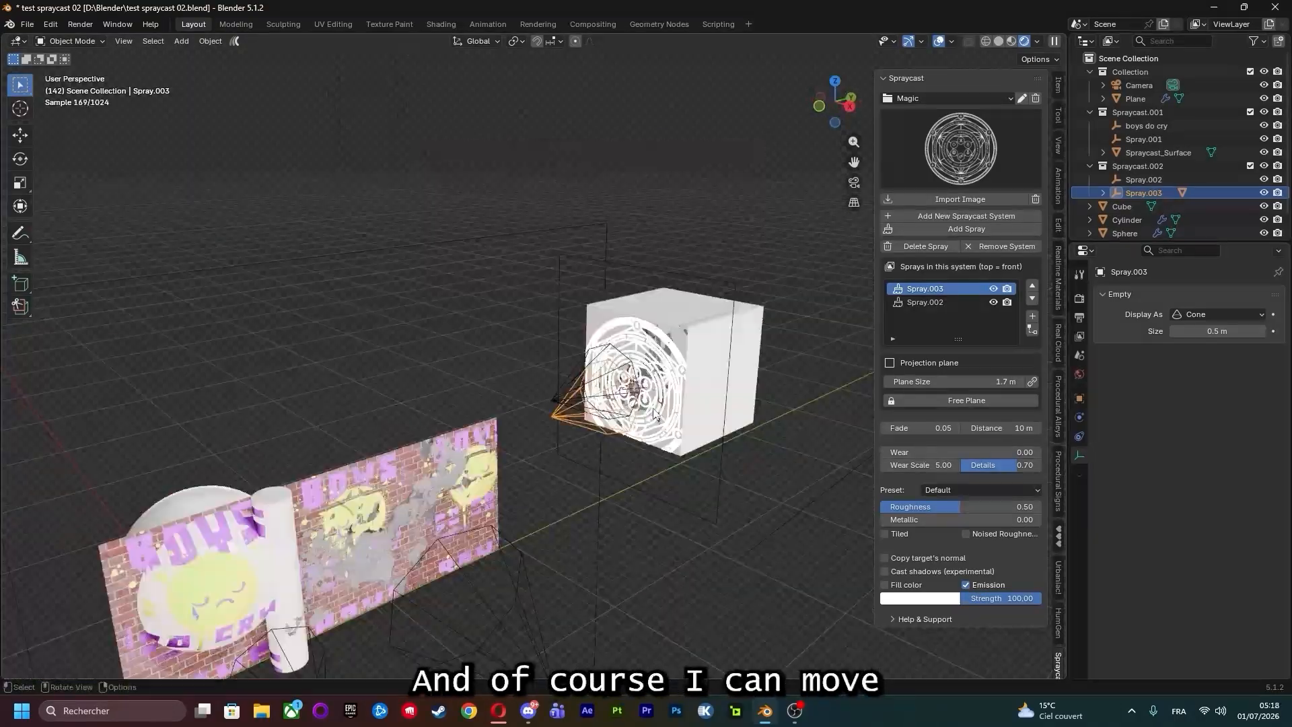
pyautogui.press('g')
pyautogui.press('x')
pyautogui.click(711, 438)
pyautogui.press('r')
pyautogui.press('z')
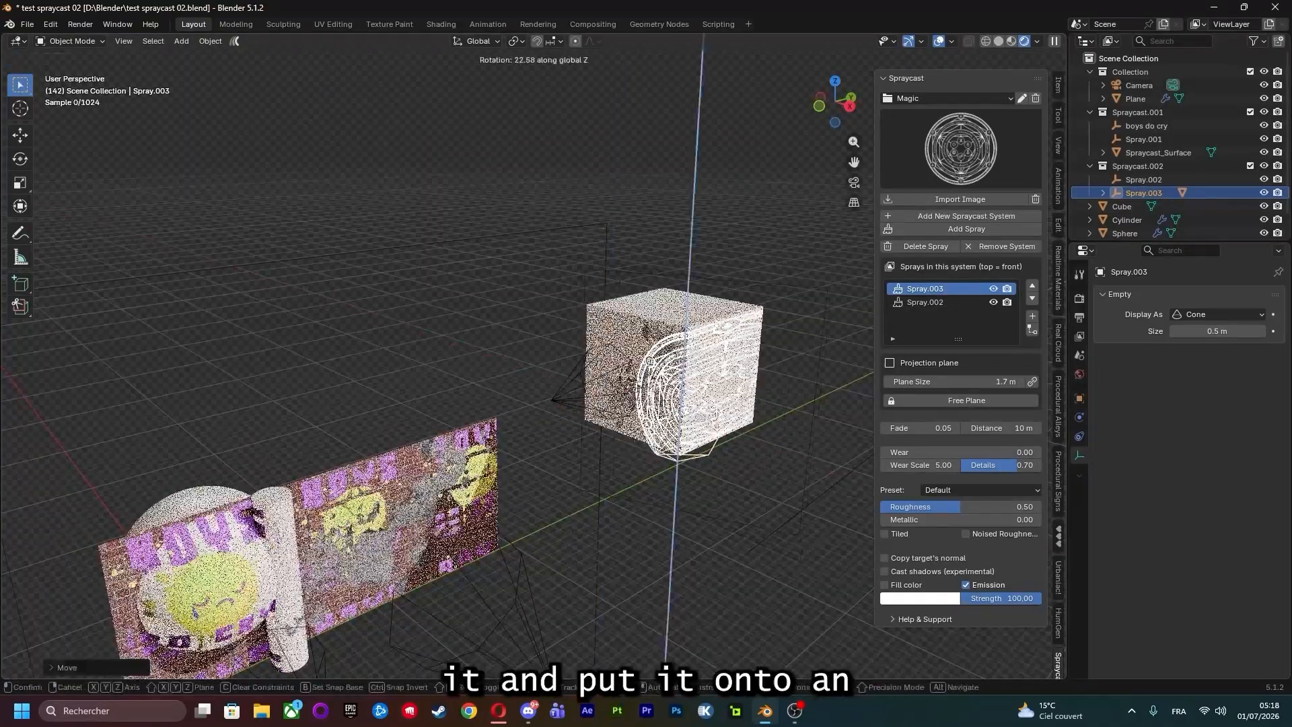
pyautogui.click(723, 410)
# Raise the magic circle spray toward the cube's top corner and tilt it around global X so it wraps the corner.
pyautogui.press('g')
pyautogui.click(725, 323)
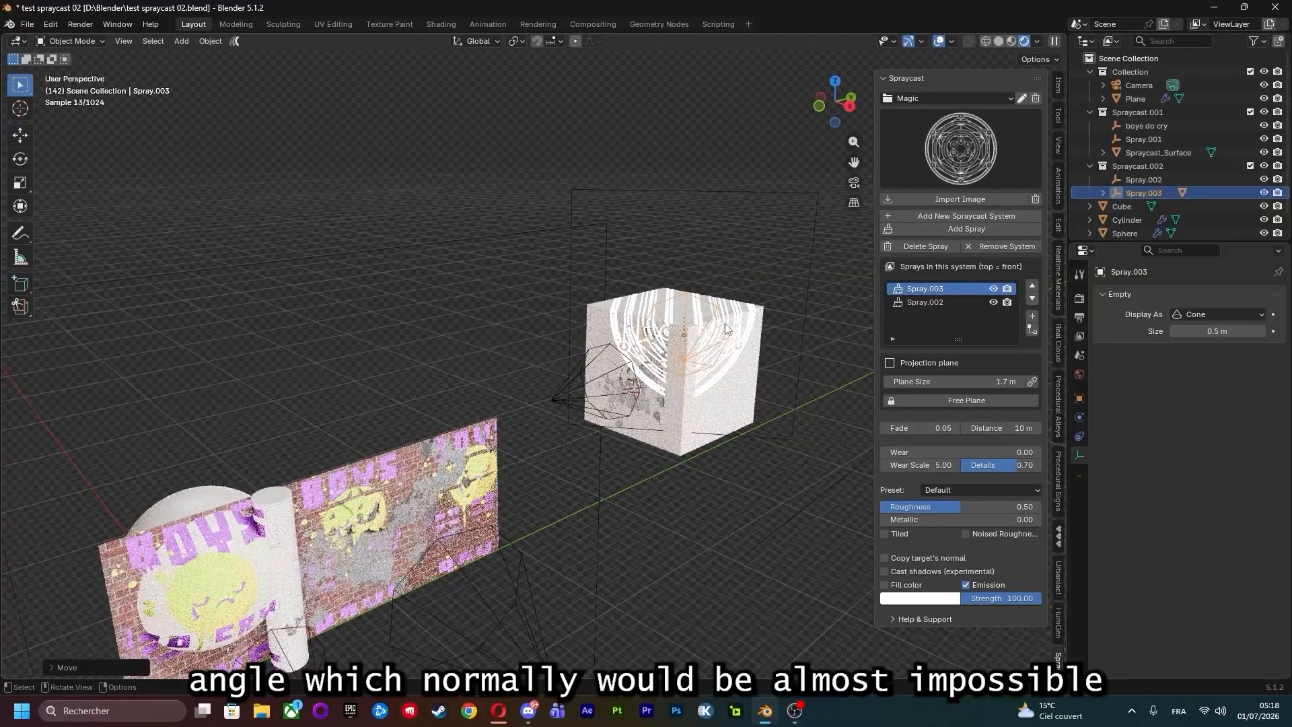
pyautogui.moveTo(725, 323)
pyautogui.mouseDown(button='middle')
pyautogui.moveTo(706, 332)
pyautogui.moveTo(654, 430)
pyautogui.moveTo(602, 397)
pyautogui.moveTo(612, 416)
pyautogui.mouseUp(button='middle')
pyautogui.press('r')
pyautogui.press('x')
pyautogui.click(626, 405)
pyautogui.scroll(4, 626, 407)
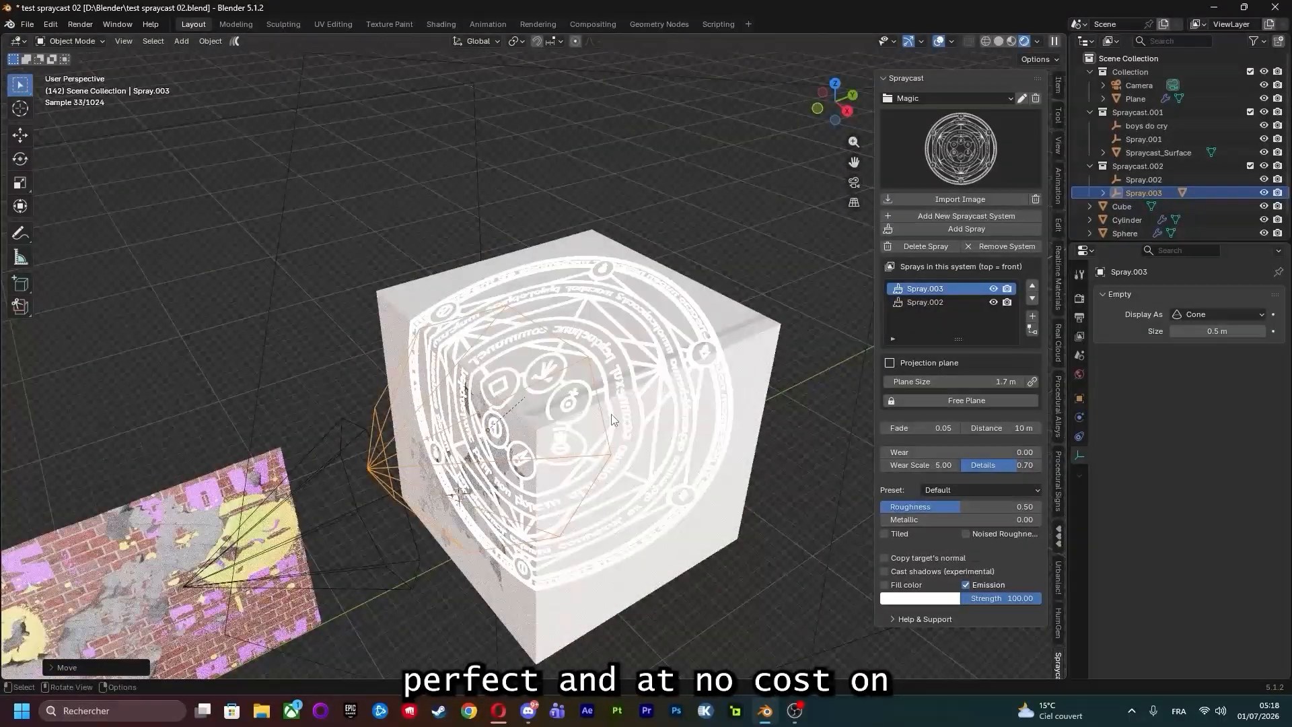